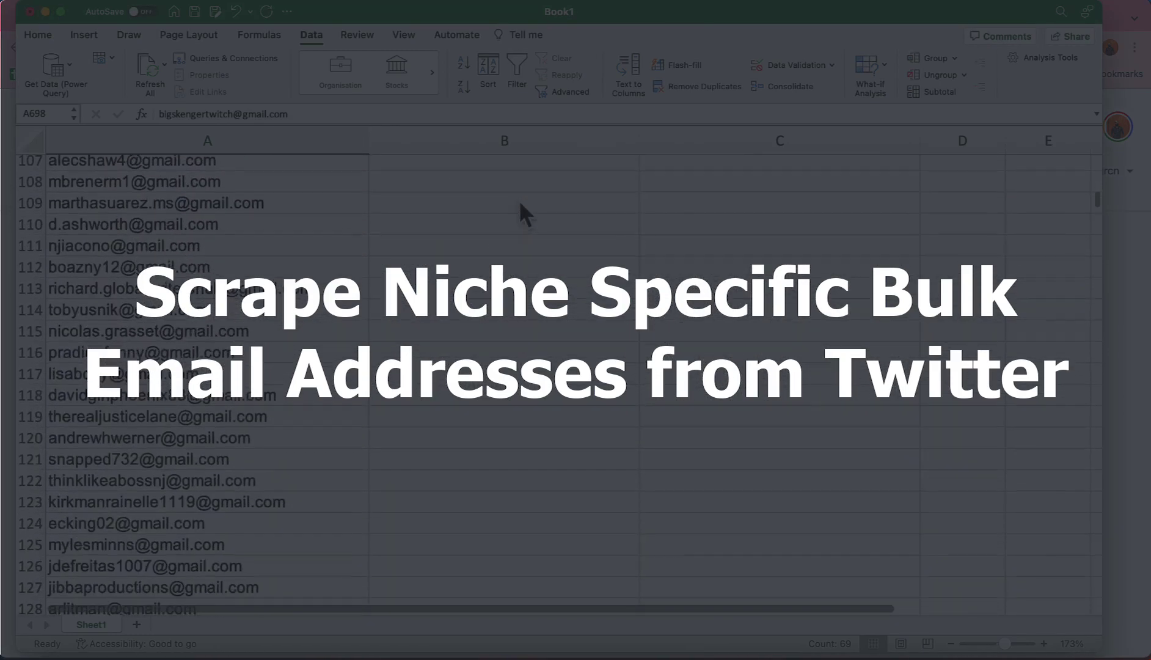
# Start a Google search for site:twitter.com from the new tab page.
pyautogui.scroll(-17, 520, 203)
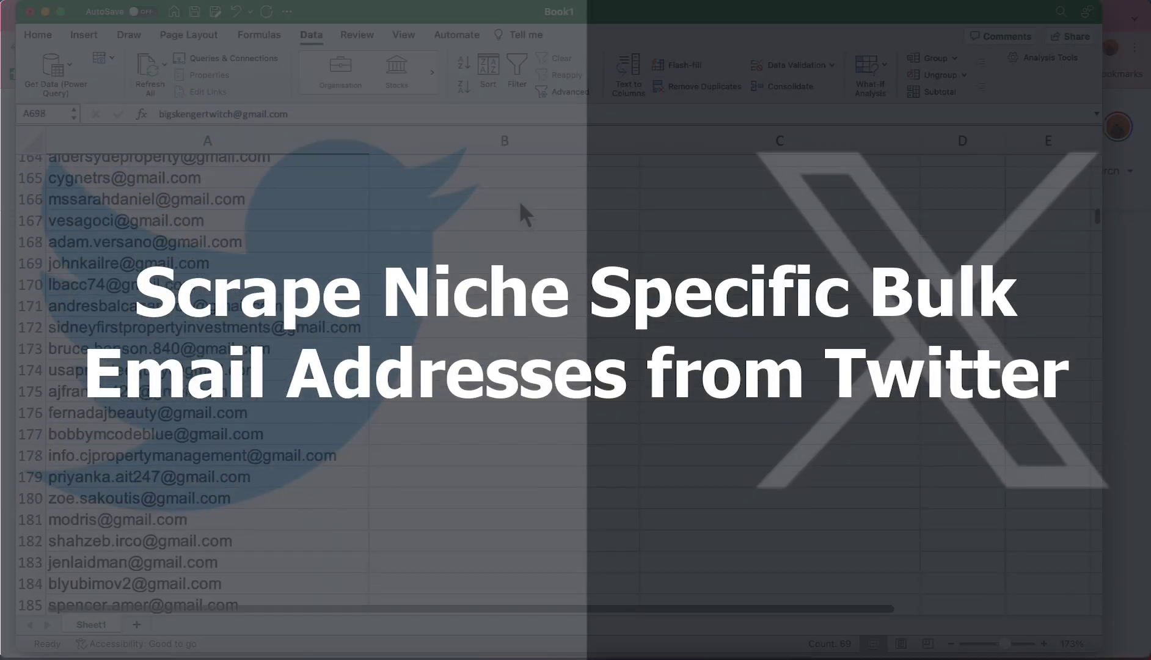
pyautogui.scroll(-20, 520, 203)
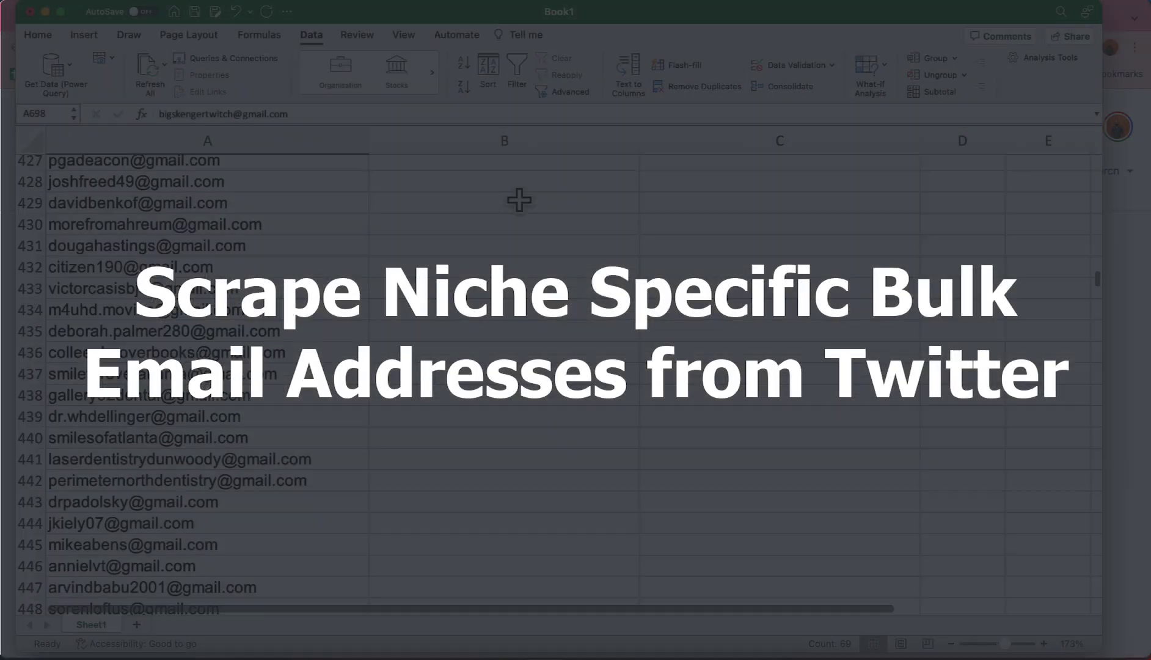
pyautogui.scroll(-20, 520, 200)
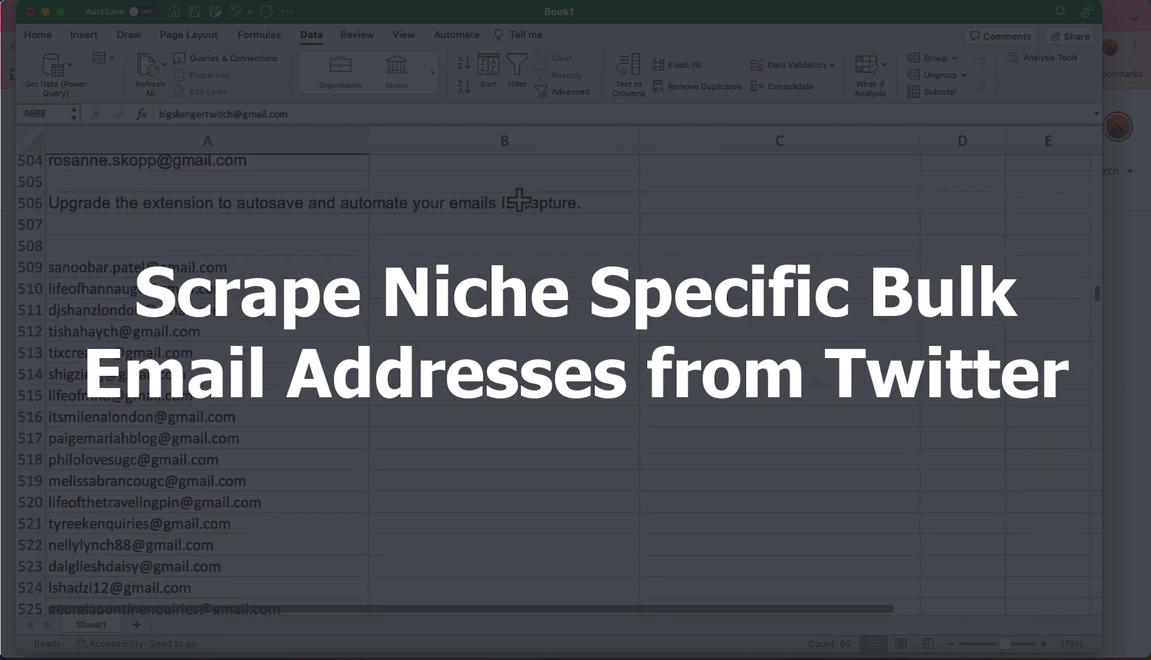
pyautogui.scroll(-20, 520, 200)
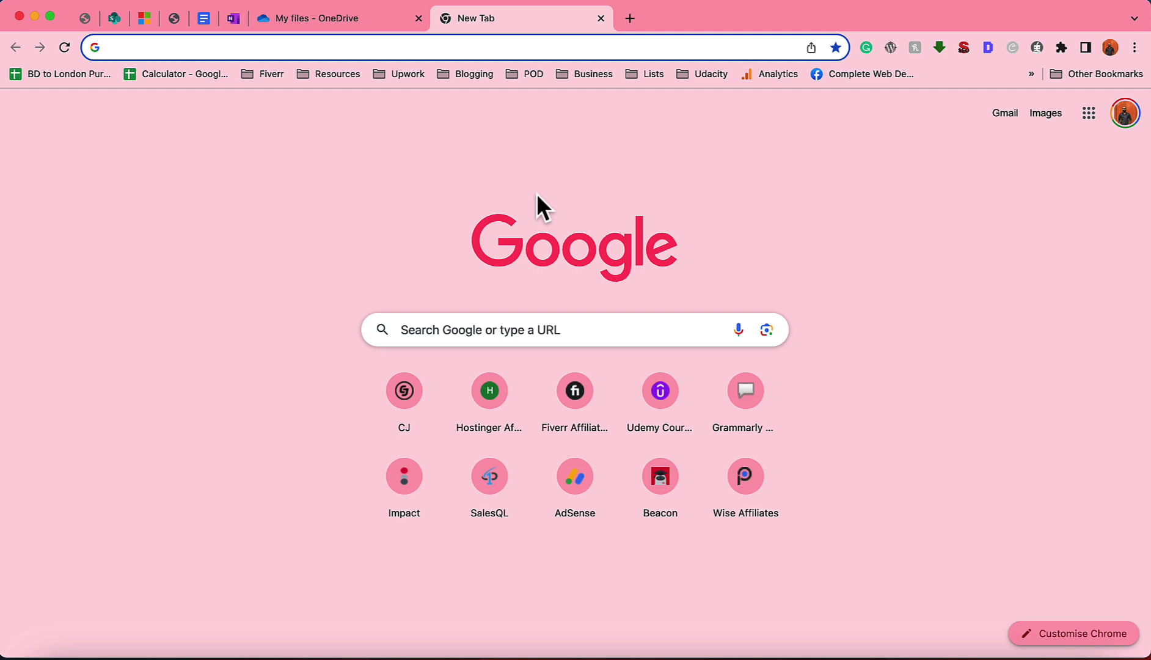
pyautogui.click(477, 322)
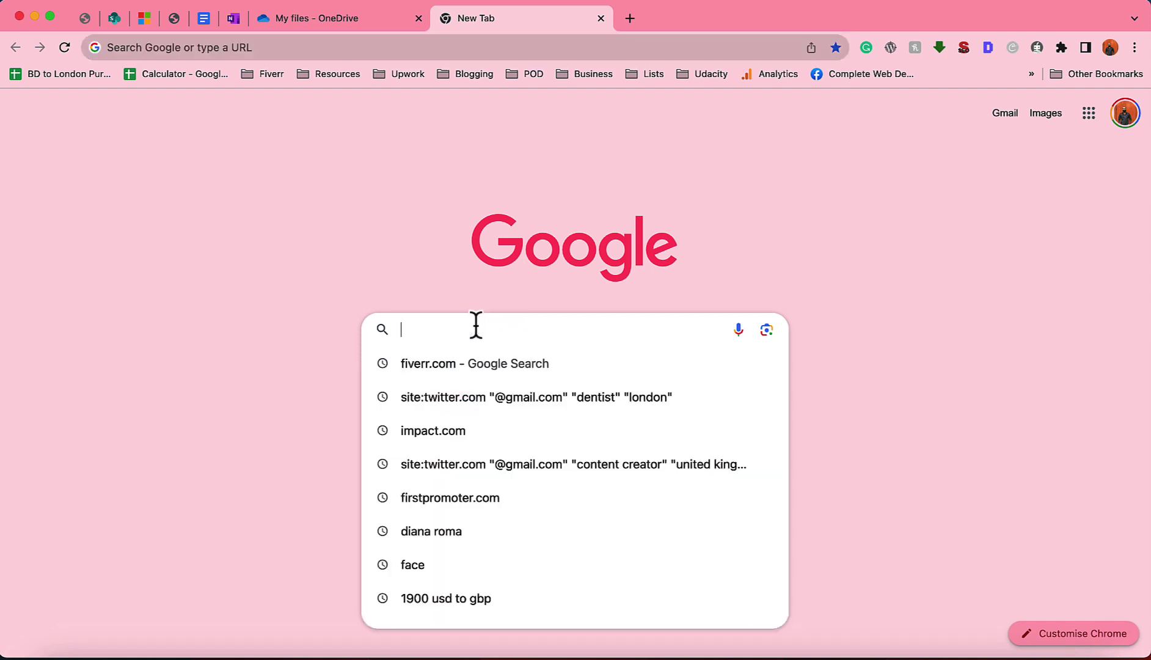
pyautogui.write('site:')
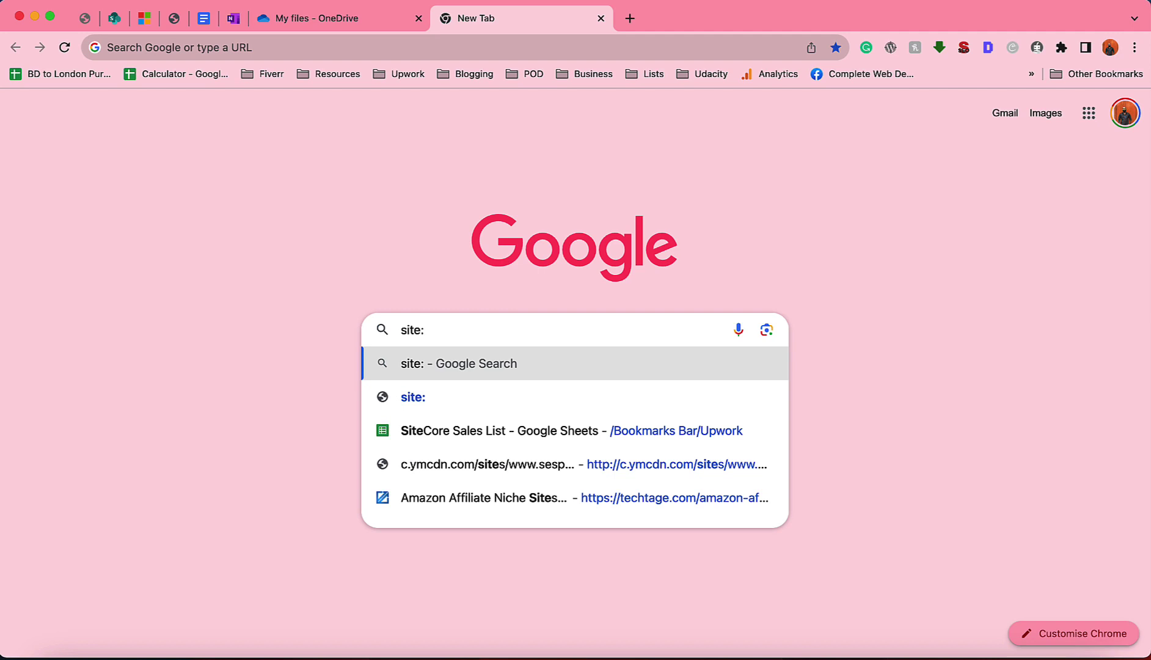
pyautogui.write('twitter')
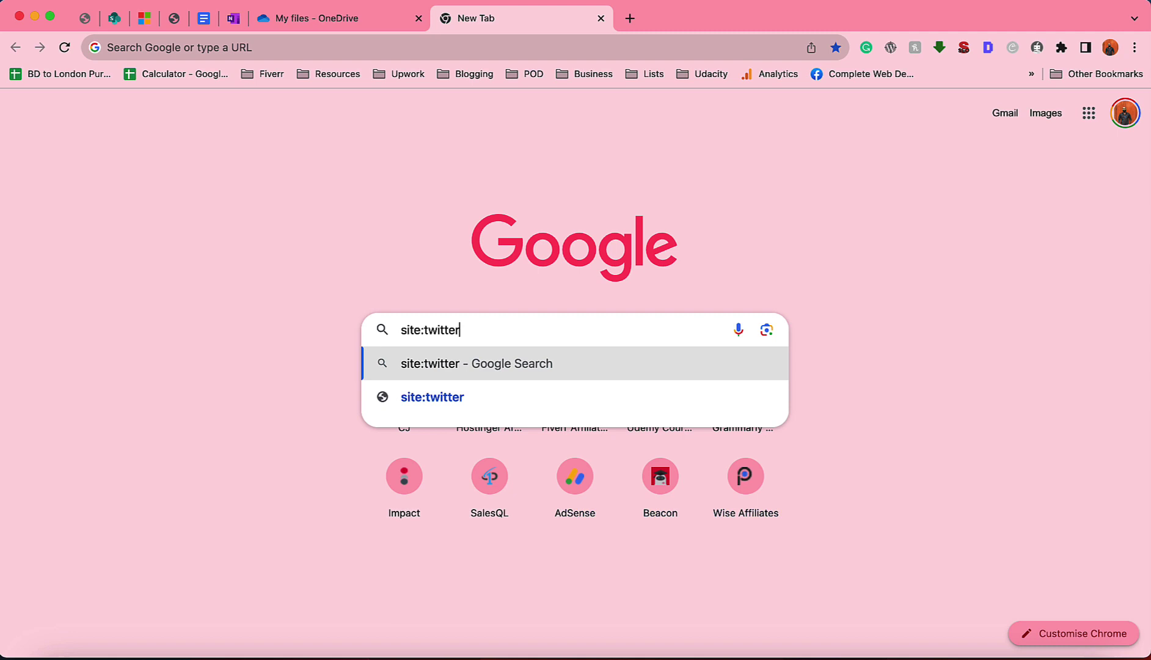
pyautogui.write('.com')
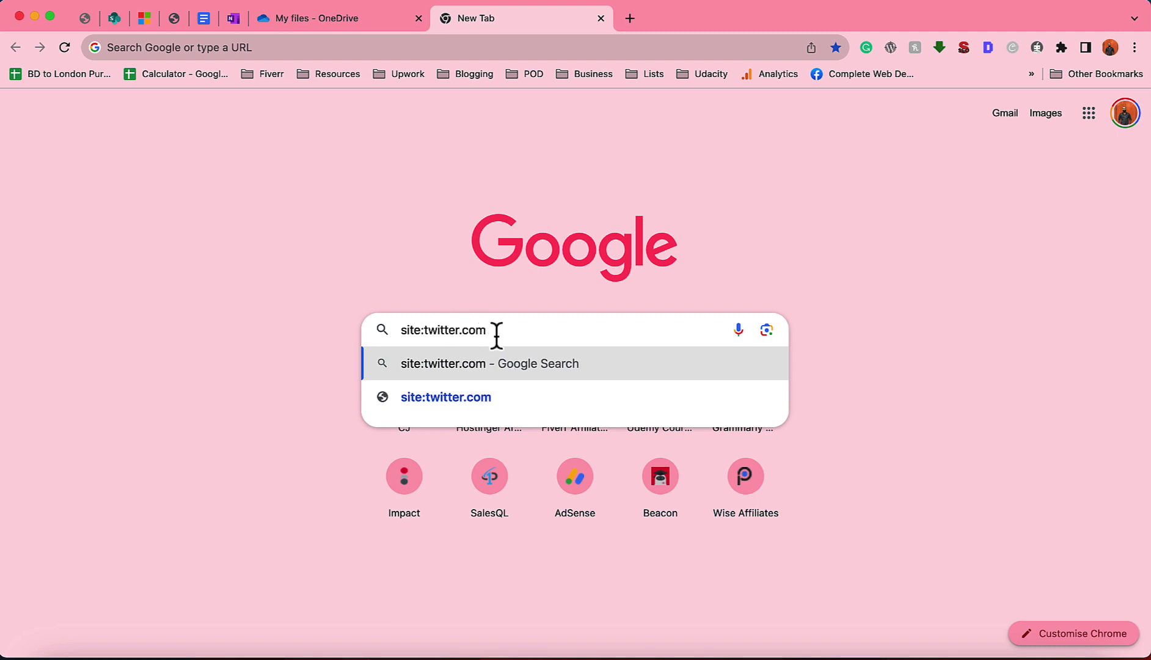
pyautogui.tripleClick(404, 339)
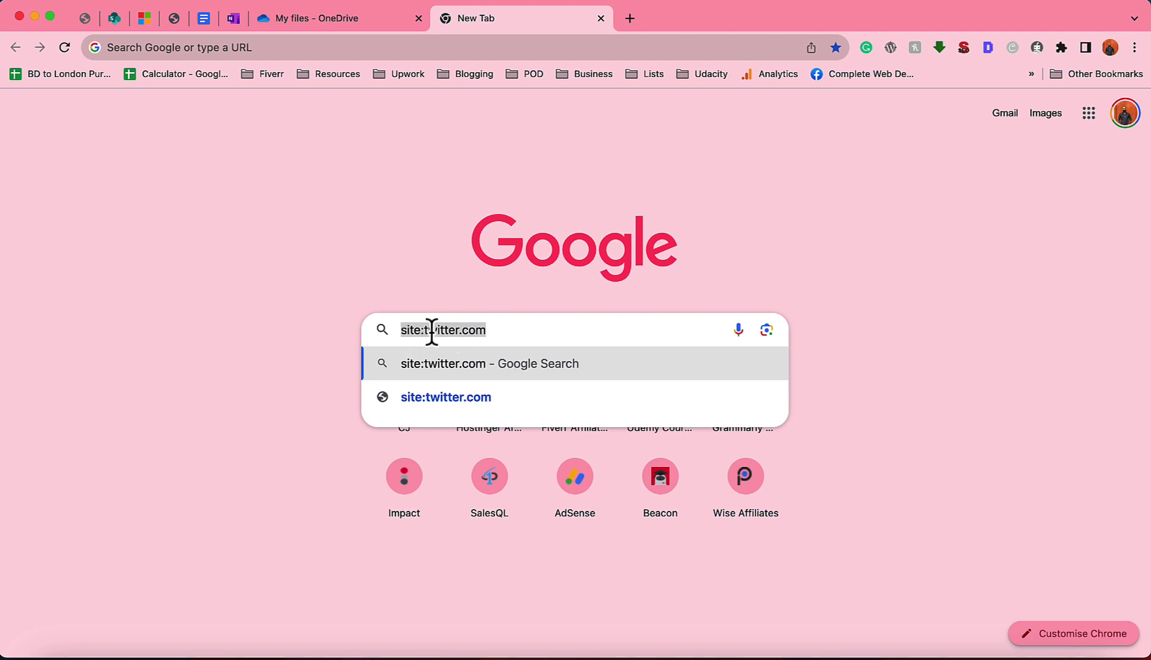
pyautogui.press('Left')
pyautogui.click(509, 331)
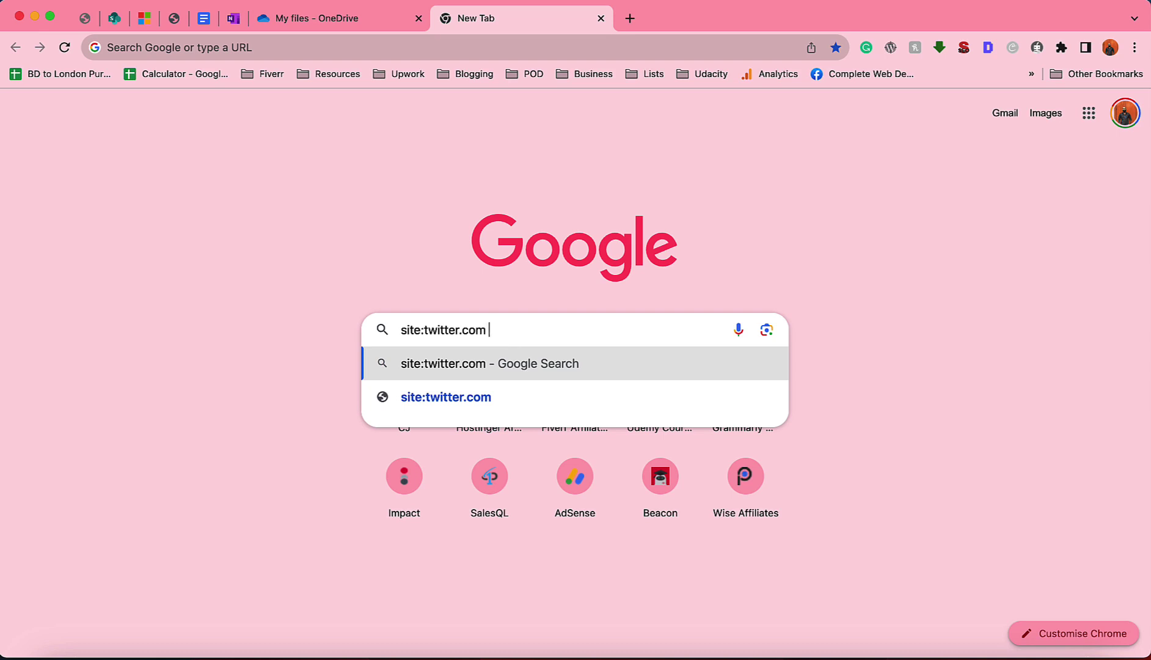
pyautogui.write('"')
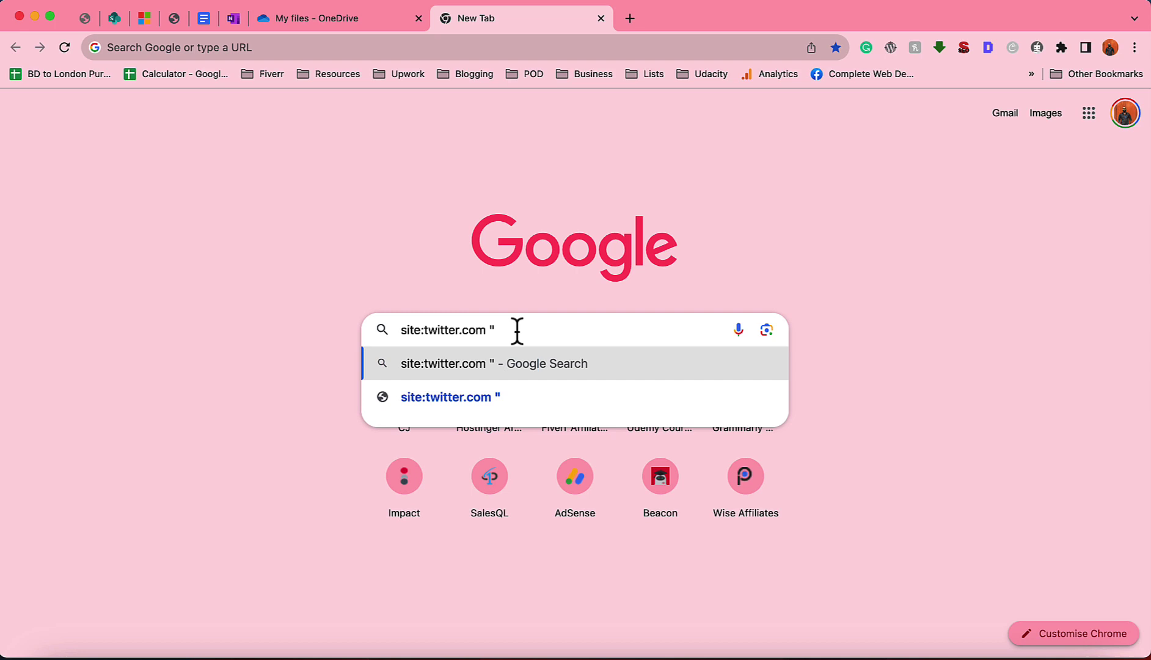
pyautogui.write('gmai')
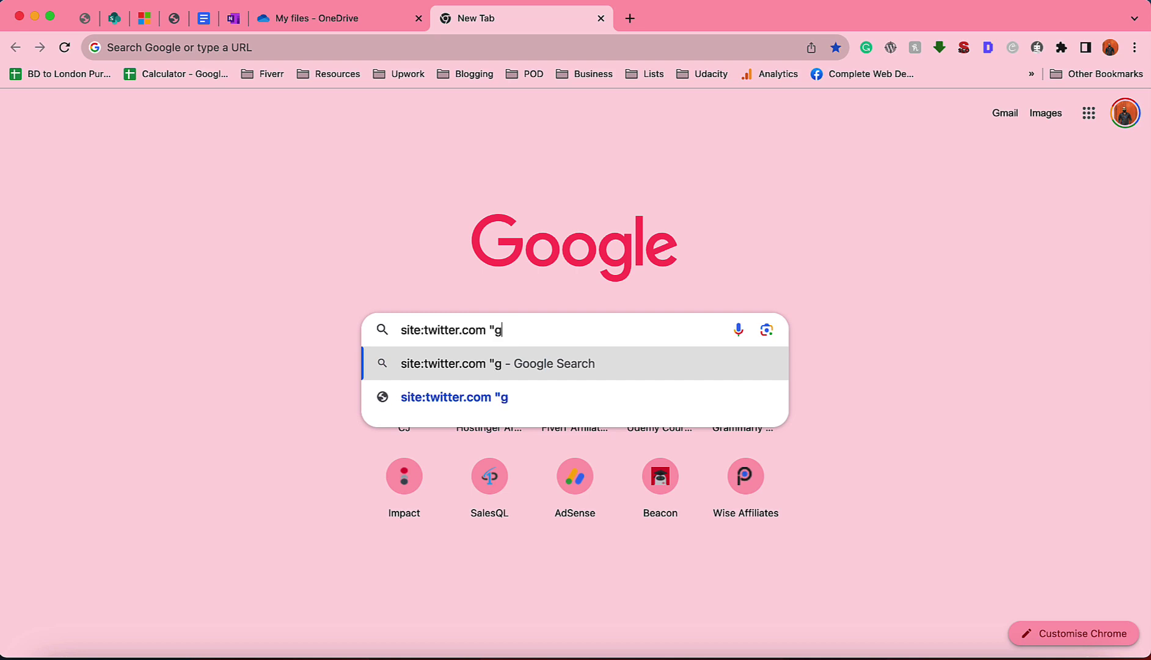
pyautogui.press('BackSpace')
pyautogui.press('BackSpace')
pyautogui.press('BackSpace')
pyautogui.press('BackSpace')
pyautogui.write('@gmail.com"')
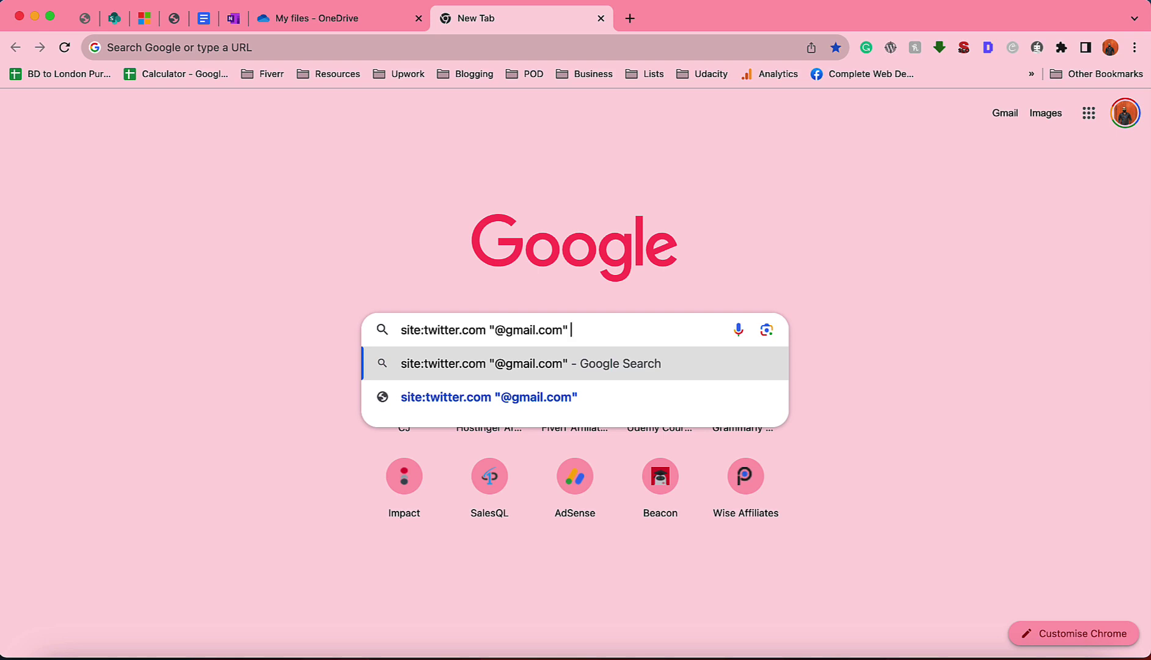
pyautogui.write(' "')
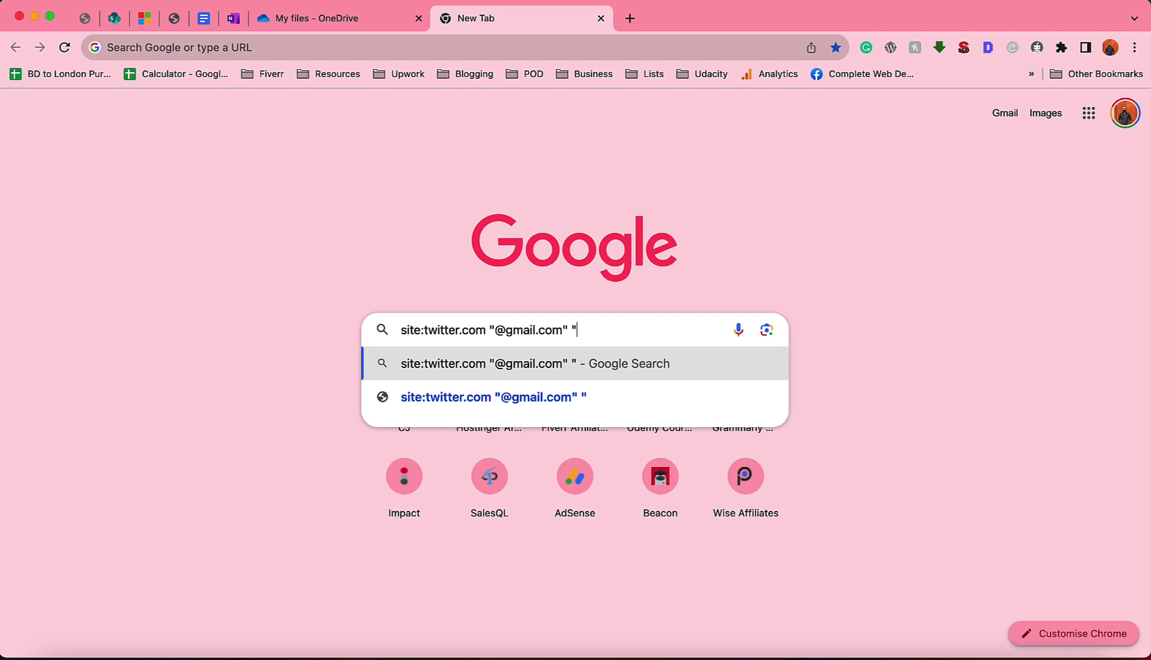
pyautogui.write('london"')
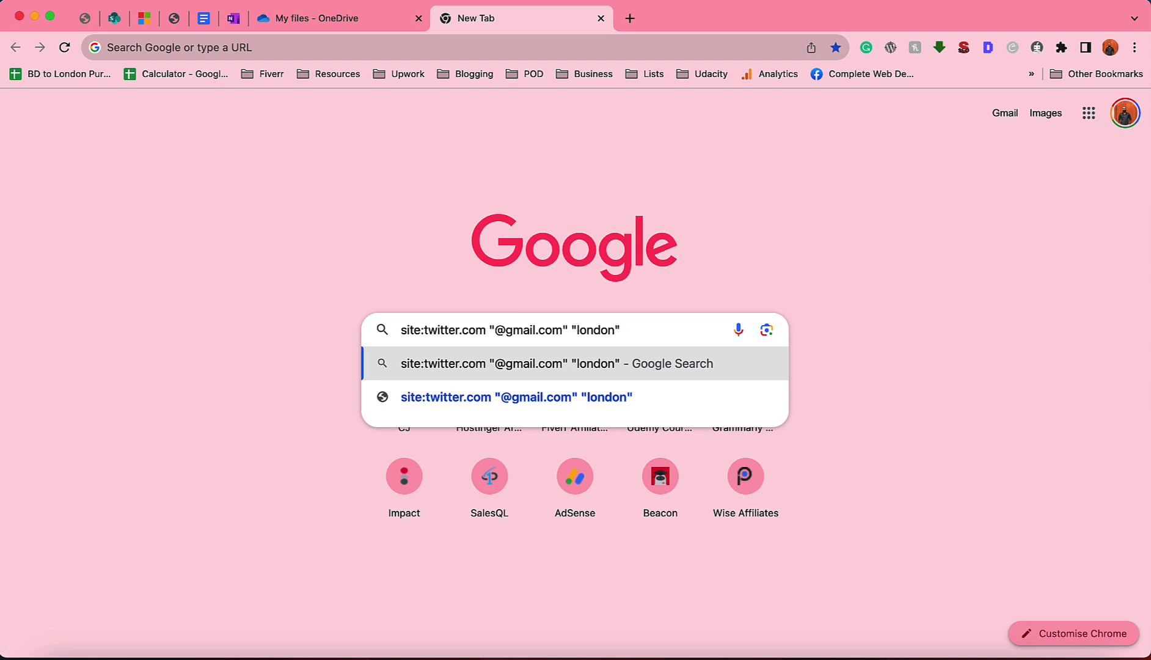
pyautogui.write('"')
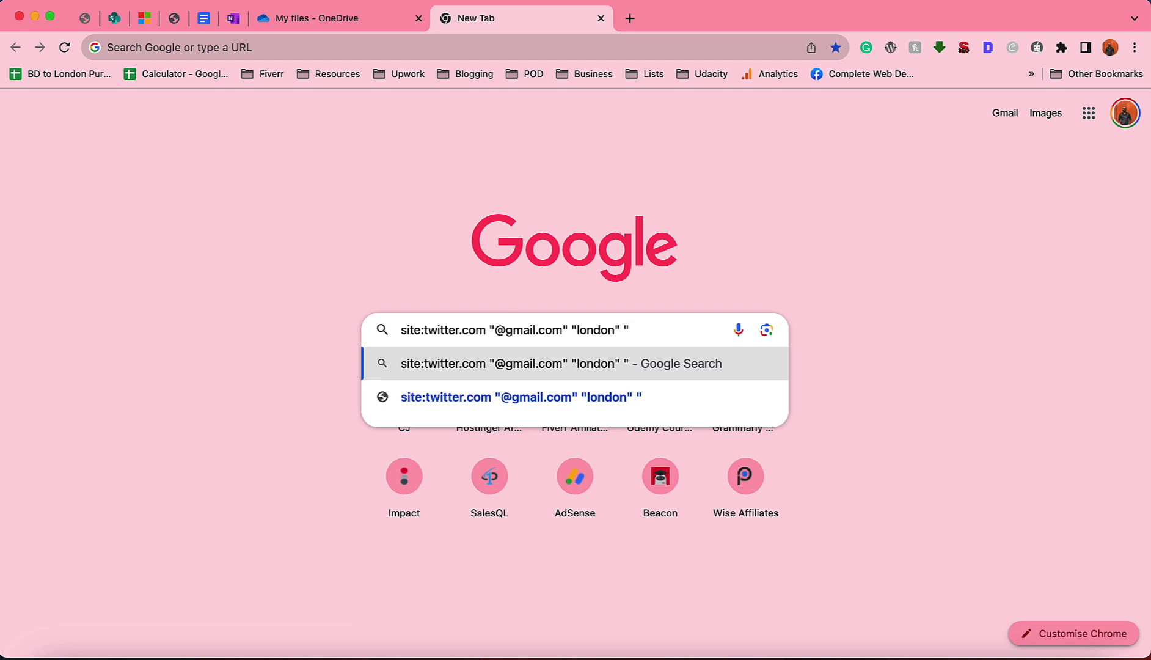
pyautogui.write('content Cre')
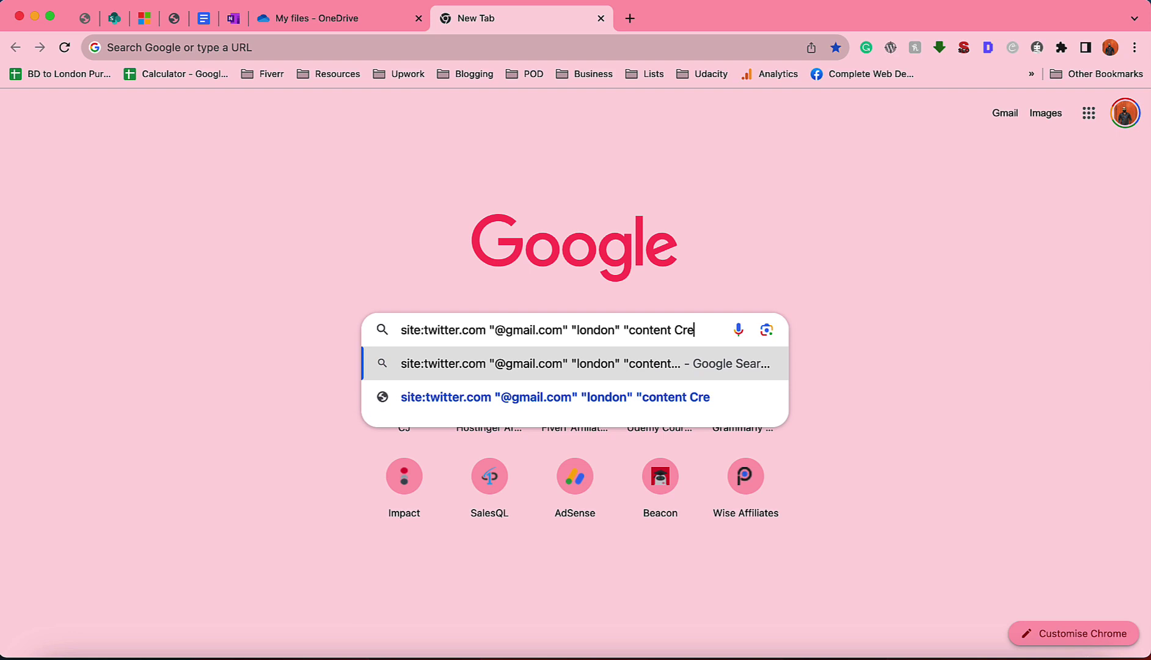
pyautogui.write('ator"')
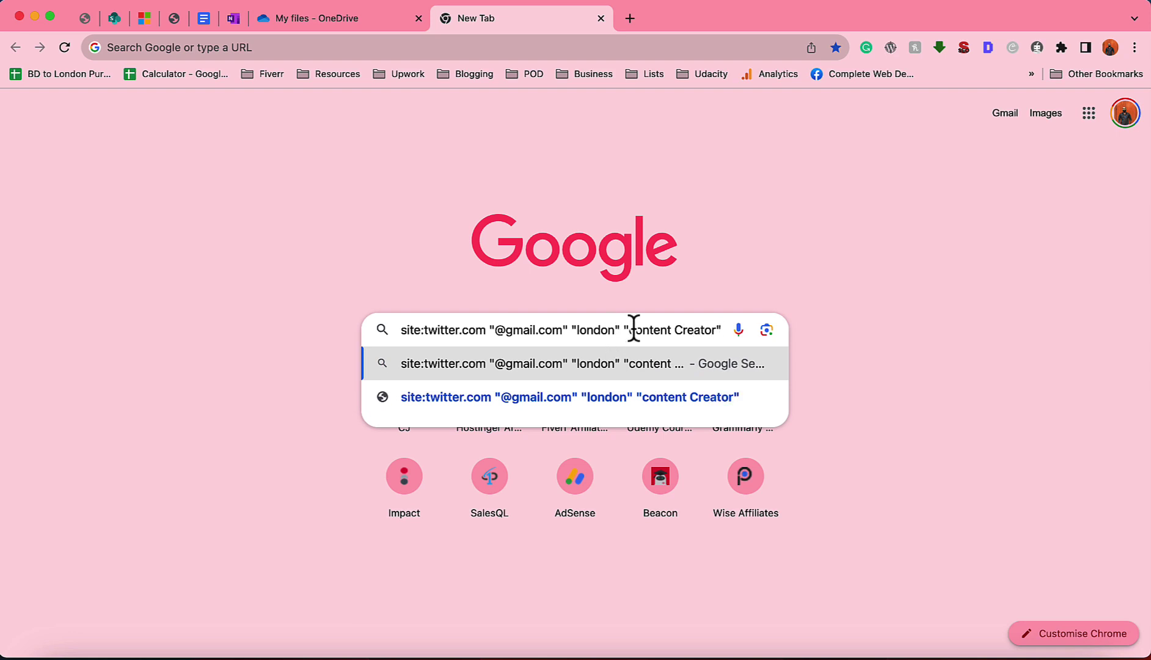
# Capitalise 'Content' in the query and run the search.
pyautogui.click(633, 329)
pyautogui.press('BackSpace')
pyautogui.write('C')
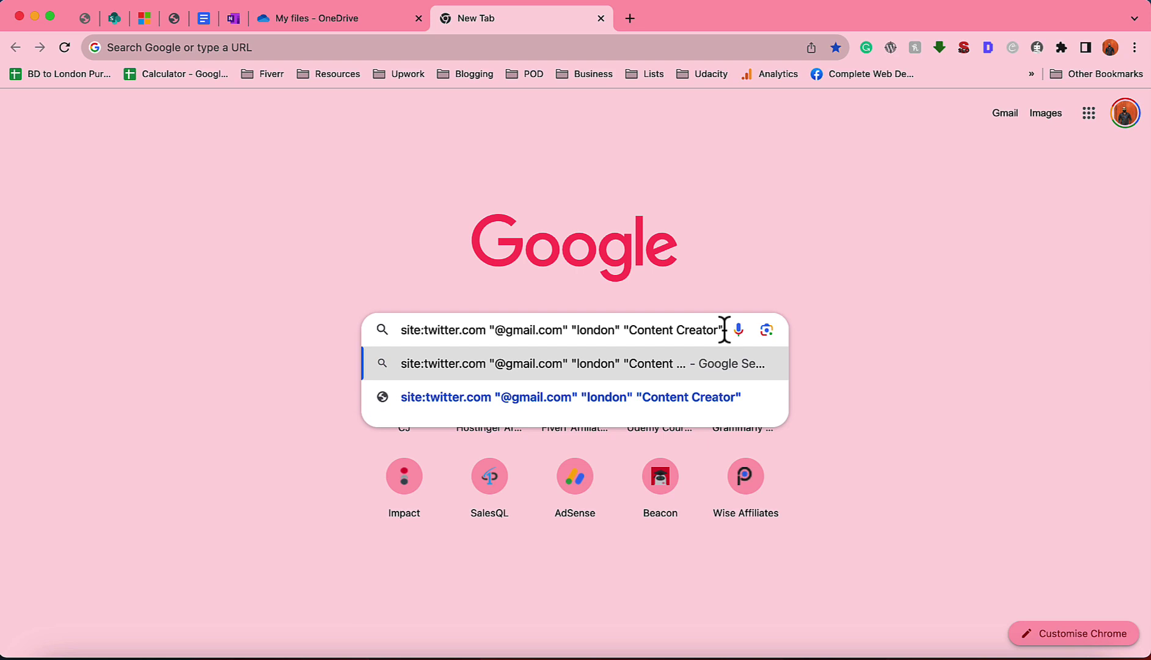
pyautogui.press('Return')
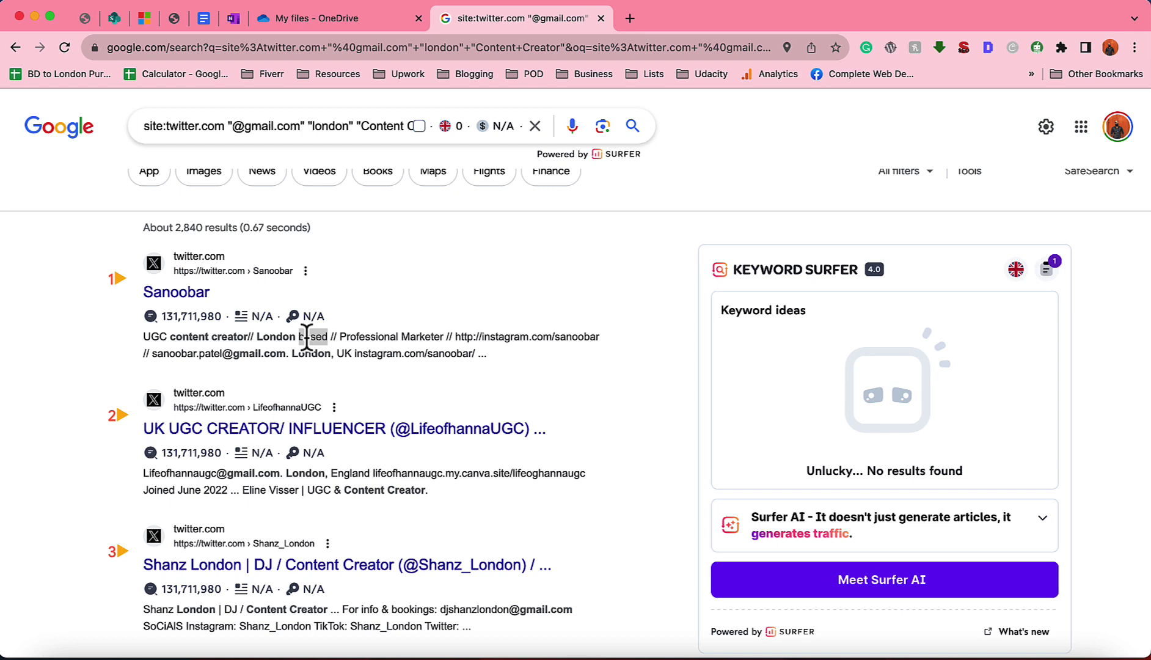
pyautogui.moveTo(307, 337); pyautogui.dragTo(284, 343)
pyautogui.moveTo(171, 359); pyautogui.dragTo(256, 359)
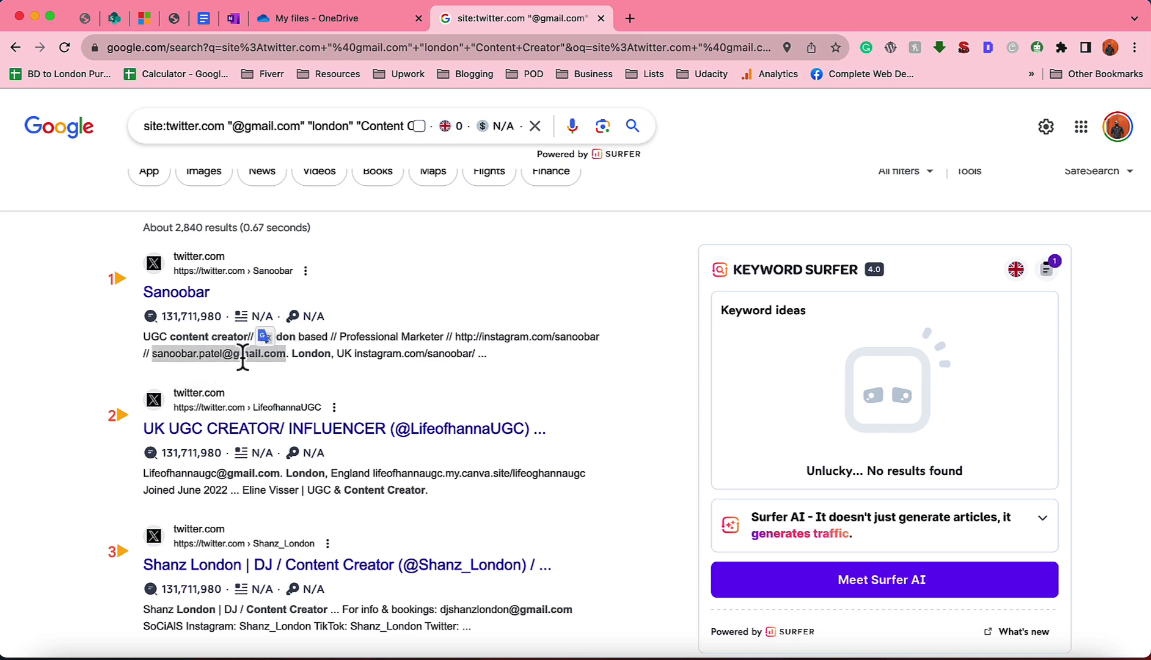
pyautogui.scroll(-3, 240, 355)
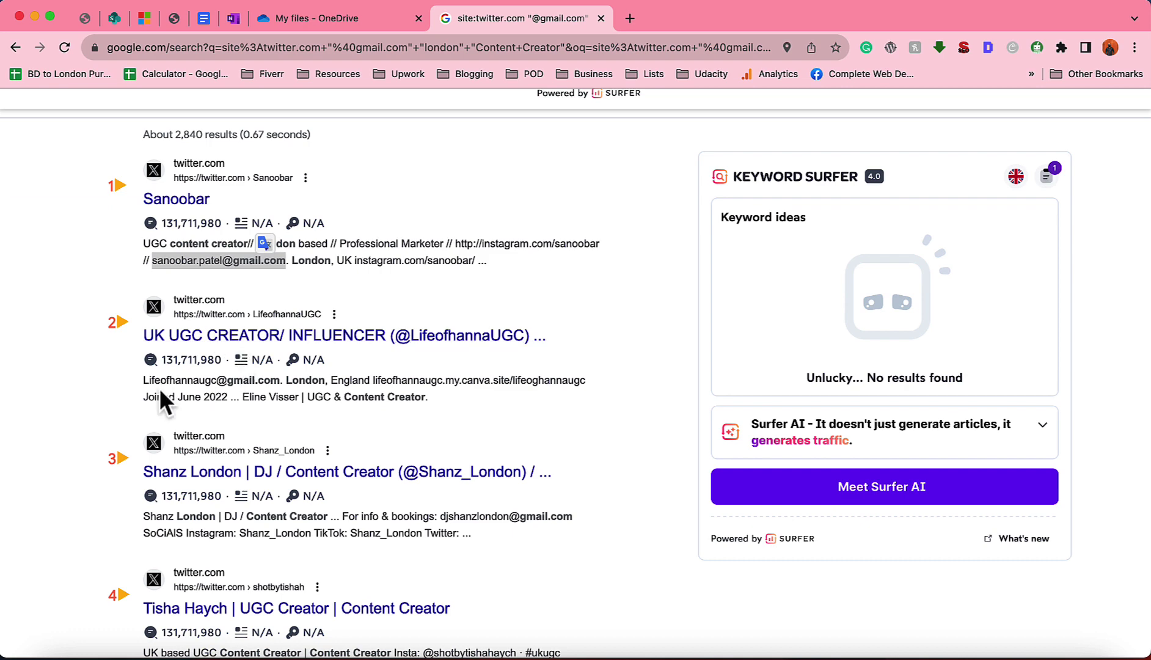
pyautogui.moveTo(144, 380); pyautogui.dragTo(426, 398)
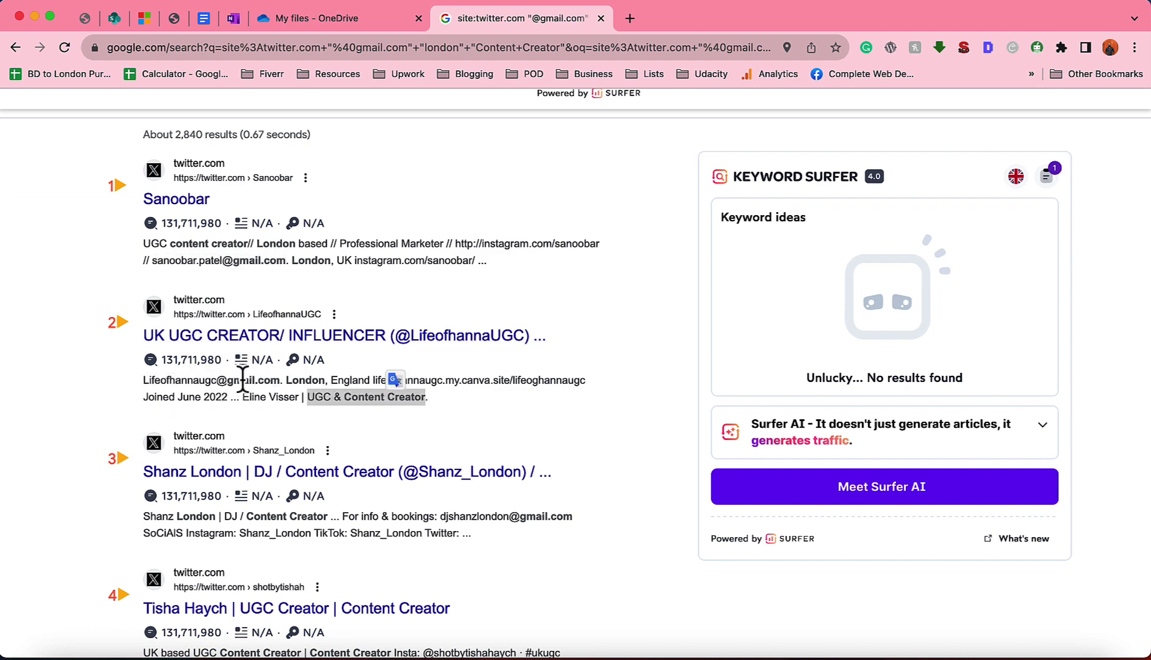
pyautogui.scroll(-3, 236, 379)
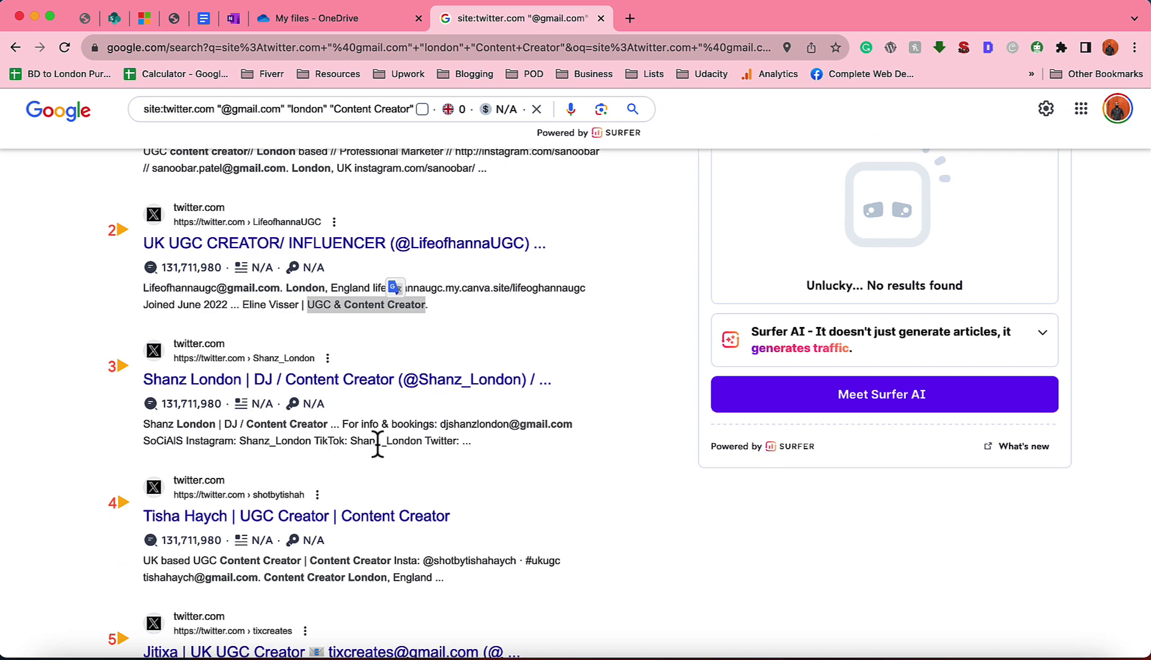
pyautogui.moveTo(441, 424); pyautogui.dragTo(562, 422)
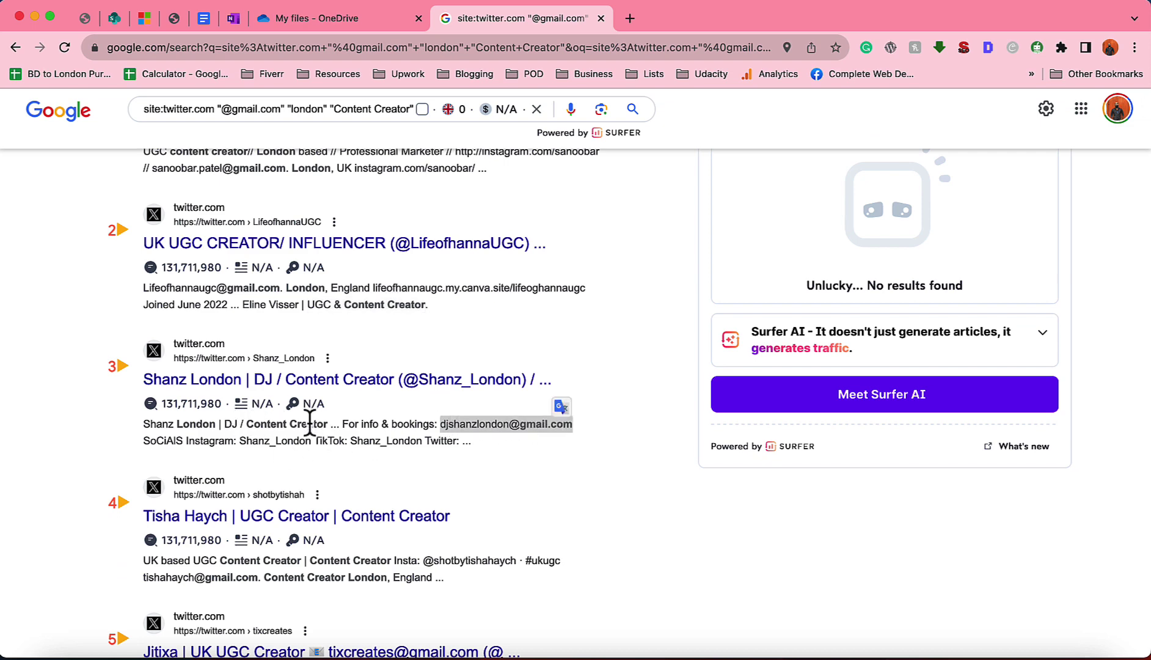
pyautogui.doubleClick(195, 423)
pyautogui.scroll(-4, 184, 423)
pyautogui.scroll(-4, 184, 423)
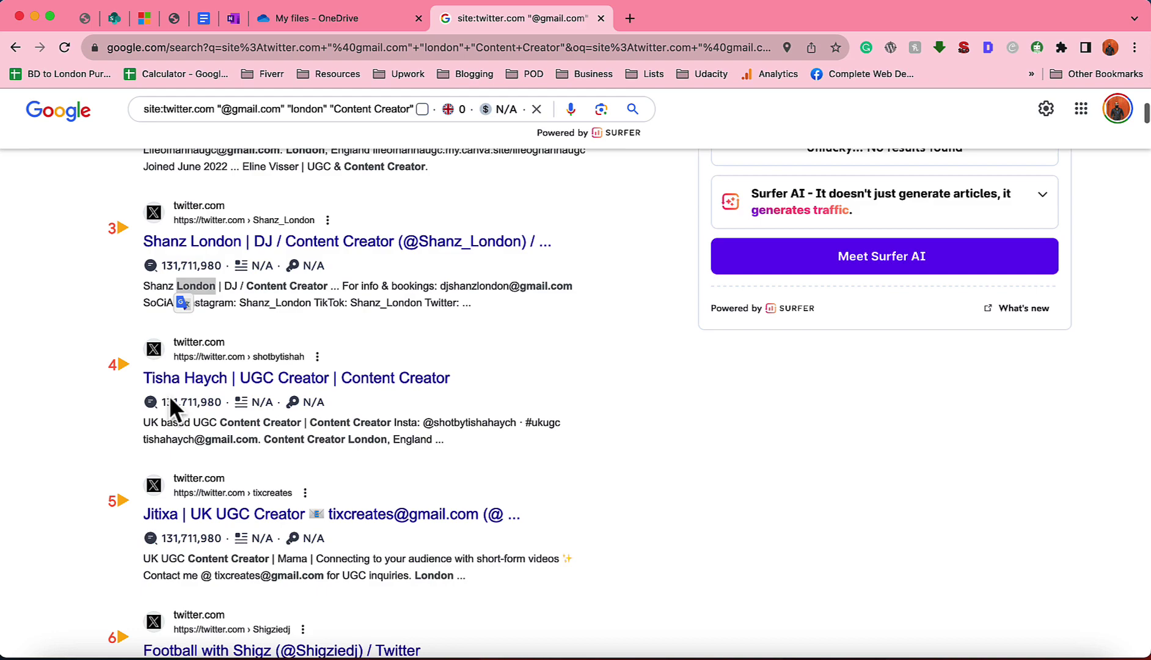
pyautogui.scroll(9, 172, 531)
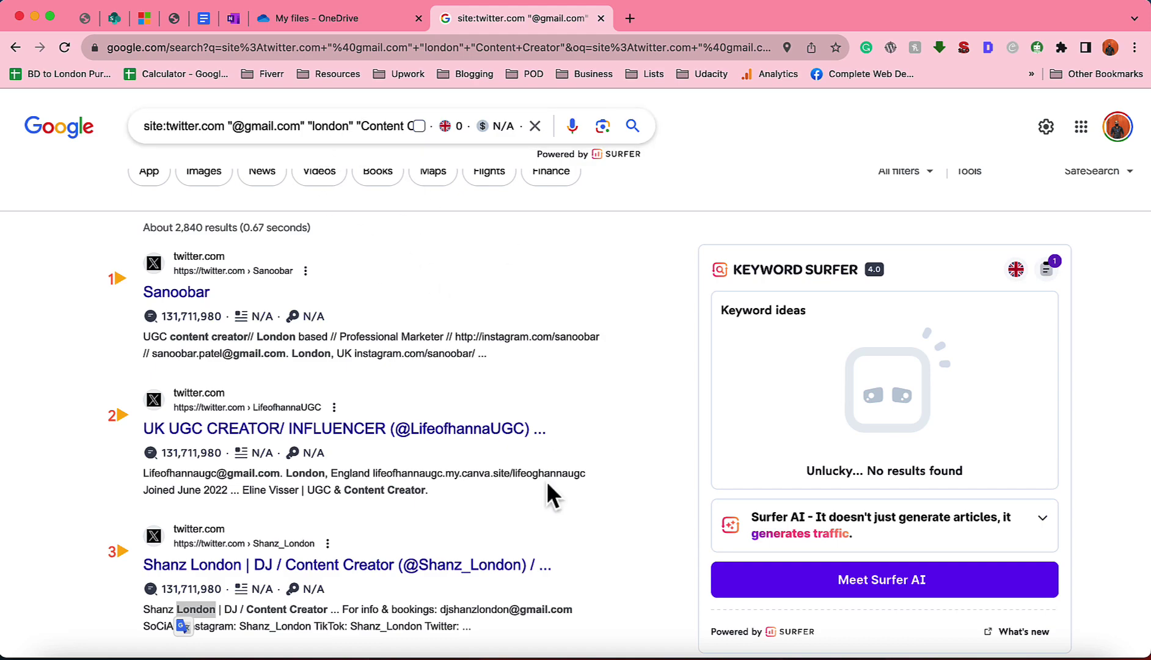
pyautogui.scroll(-7, 546, 492)
pyautogui.scroll(-20, 547, 484)
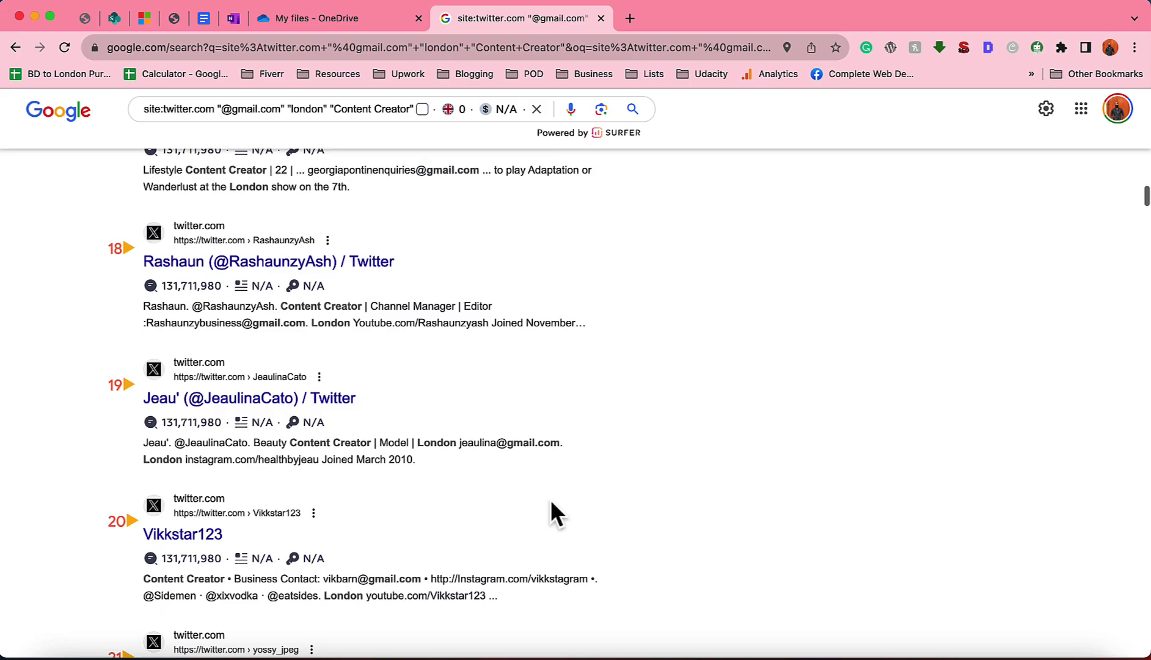
pyautogui.scroll(-20, 551, 504)
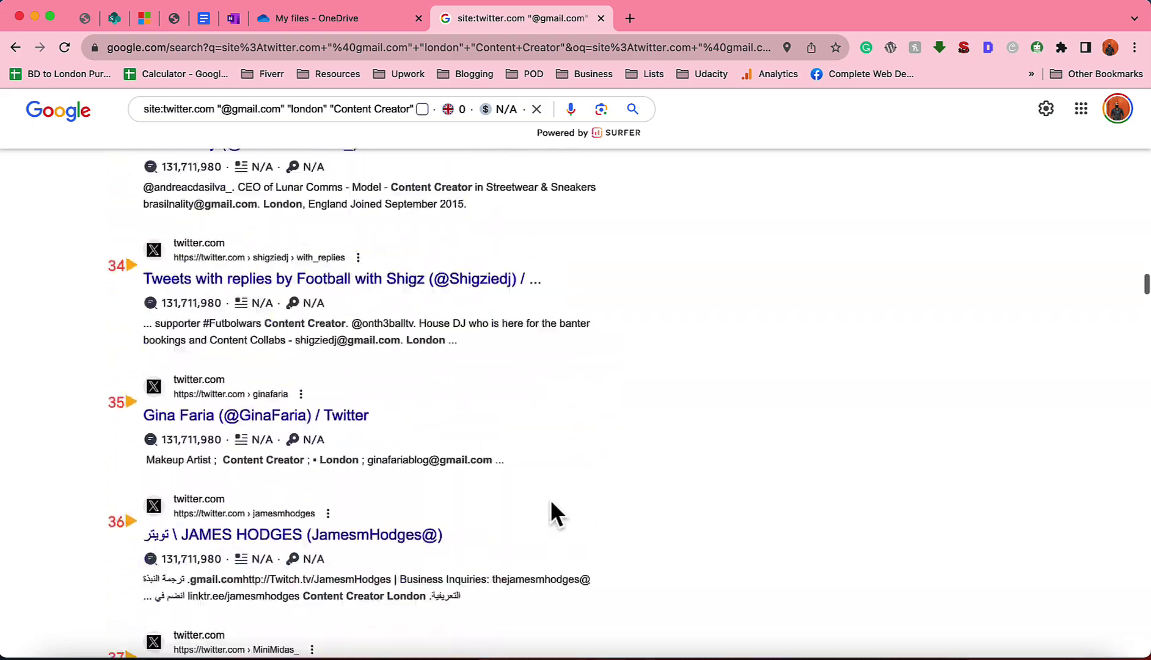
pyautogui.scroll(-20, 550, 507)
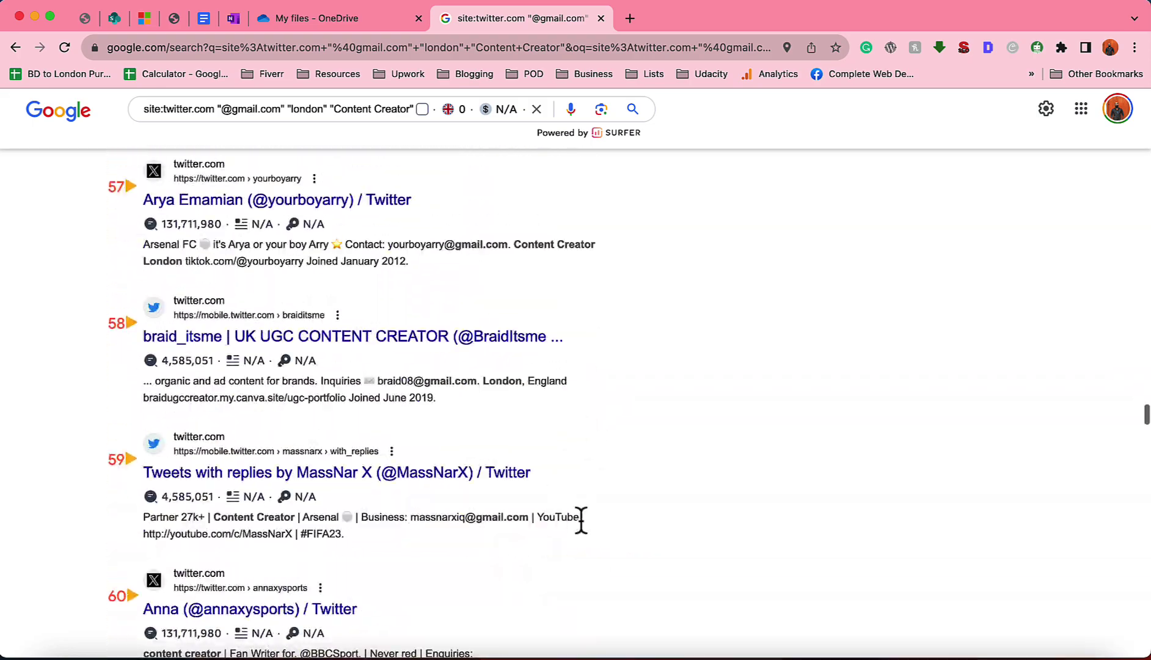
pyautogui.scroll(-20, 580, 517)
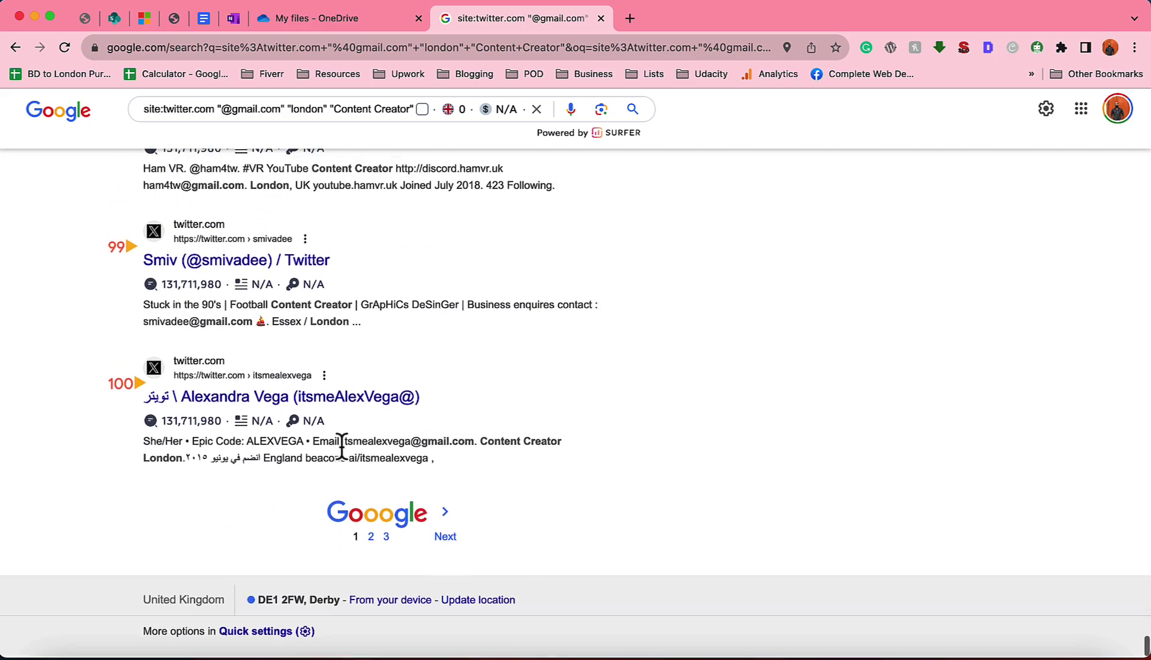
pyautogui.scroll(20, 650, 367)
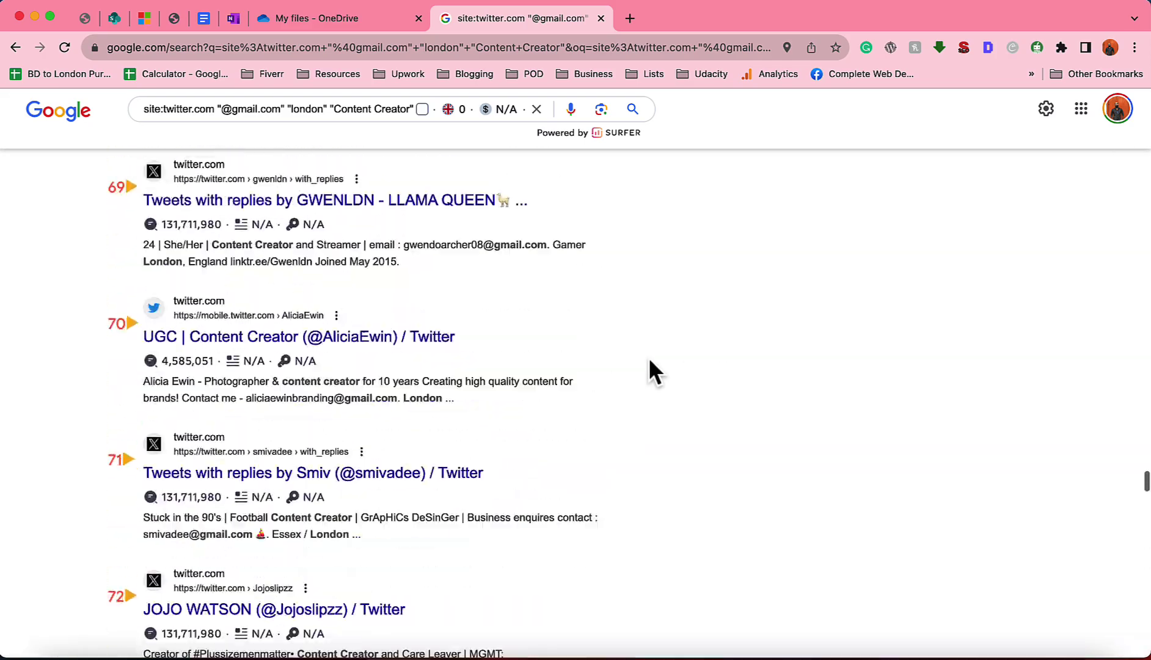
pyautogui.scroll(20, 648, 356)
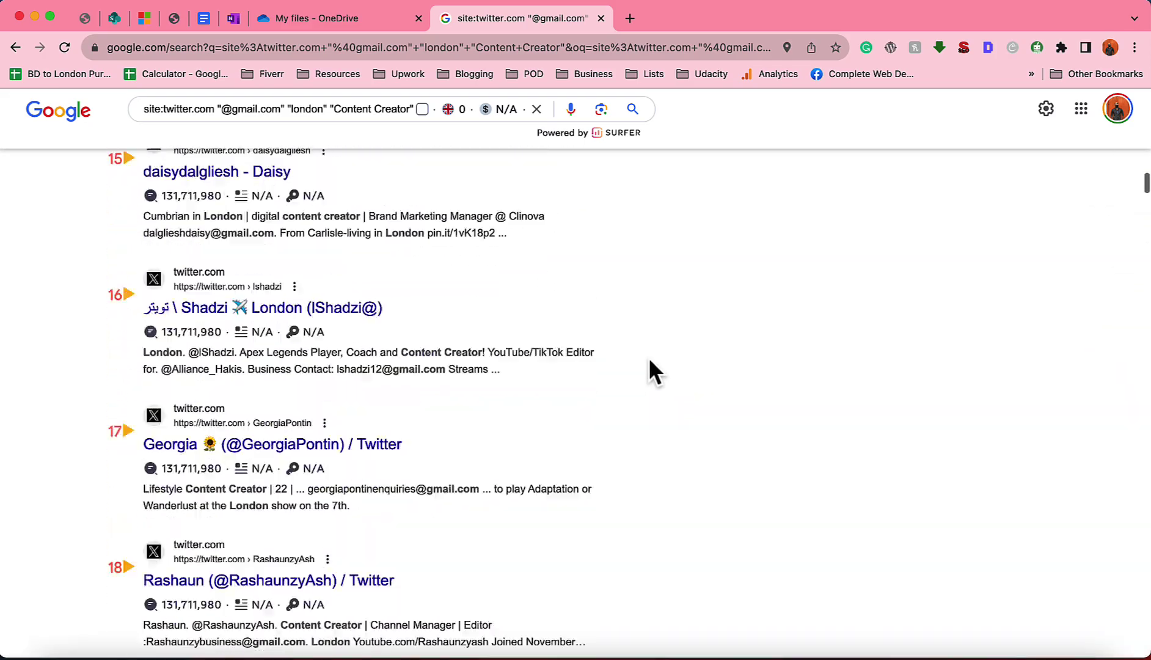
pyautogui.scroll(3, 648, 357)
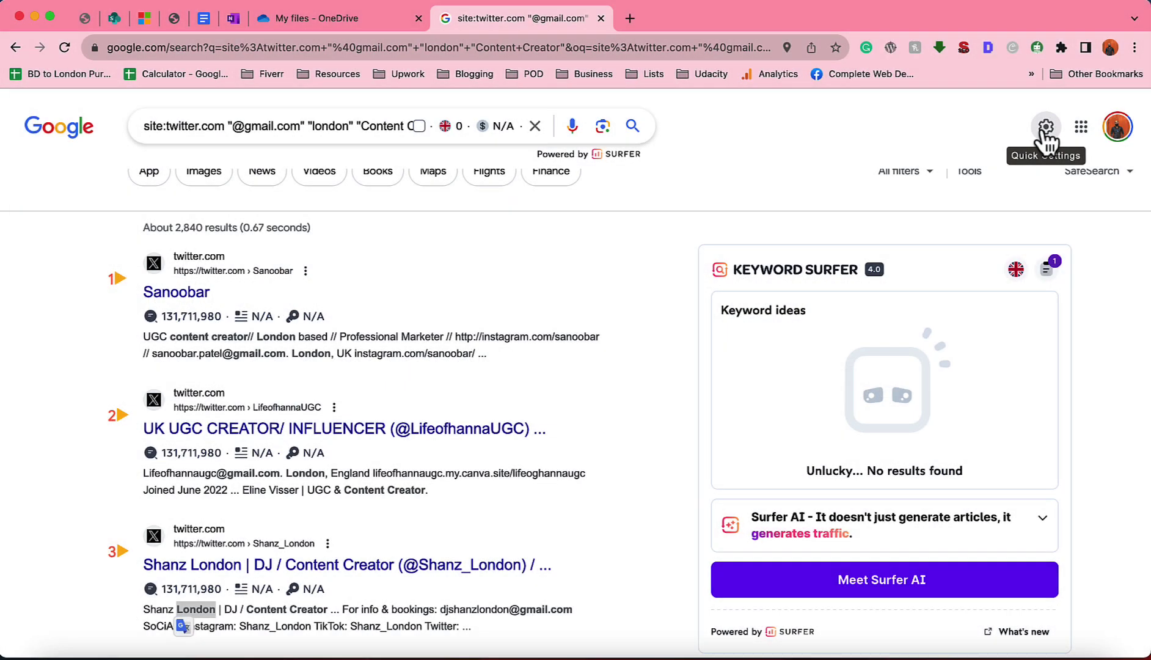
# Set Google's results per page to 100 in Search settings.
pyautogui.click(1046, 126)
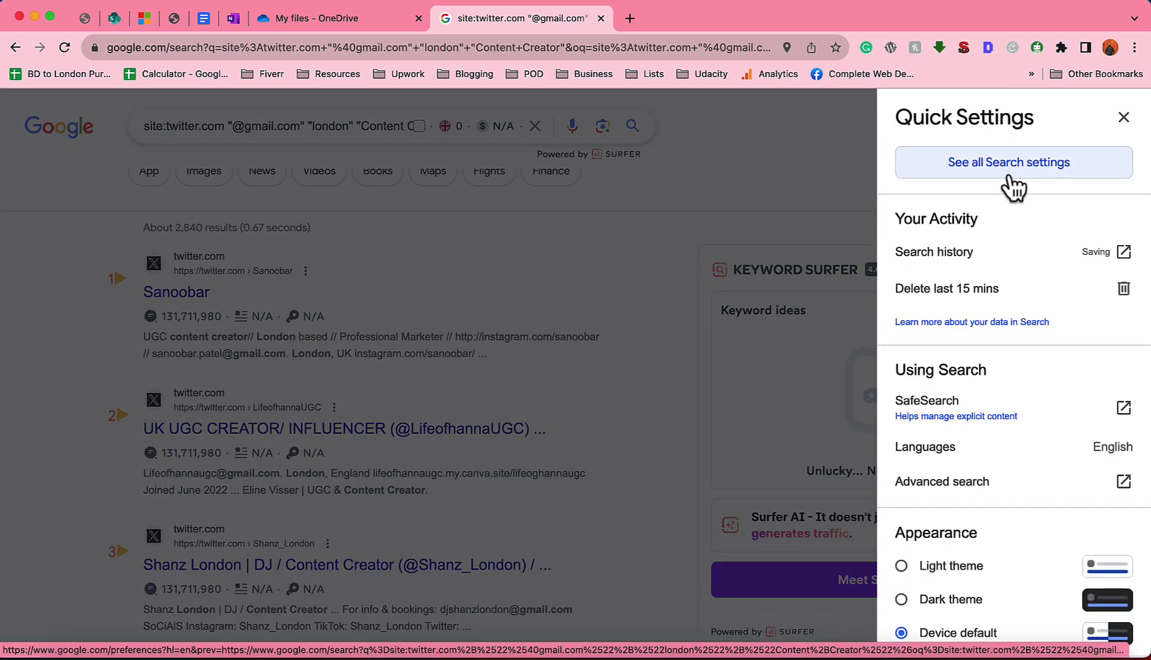
pyautogui.click(1014, 185)
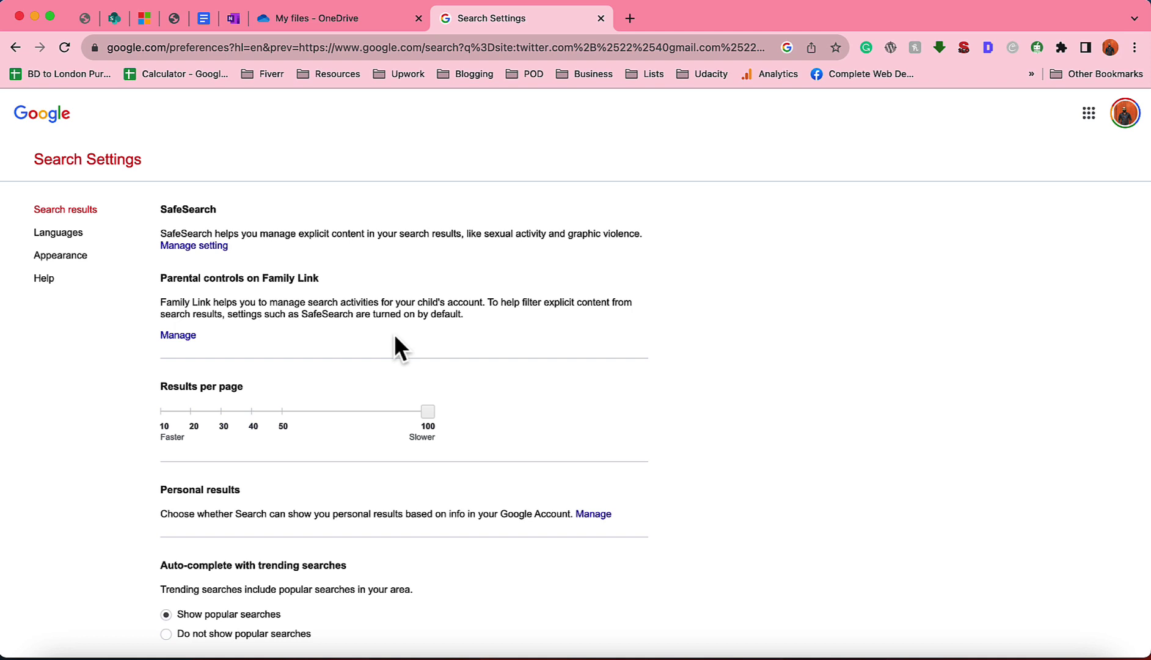
pyautogui.click(157, 411)
pyautogui.moveTo(192, 410); pyautogui.dragTo(428, 410)
pyautogui.scroll(-10, 442, 428)
# Save the search settings and pass the reCAPTCHA check.
pyautogui.click(548, 474)
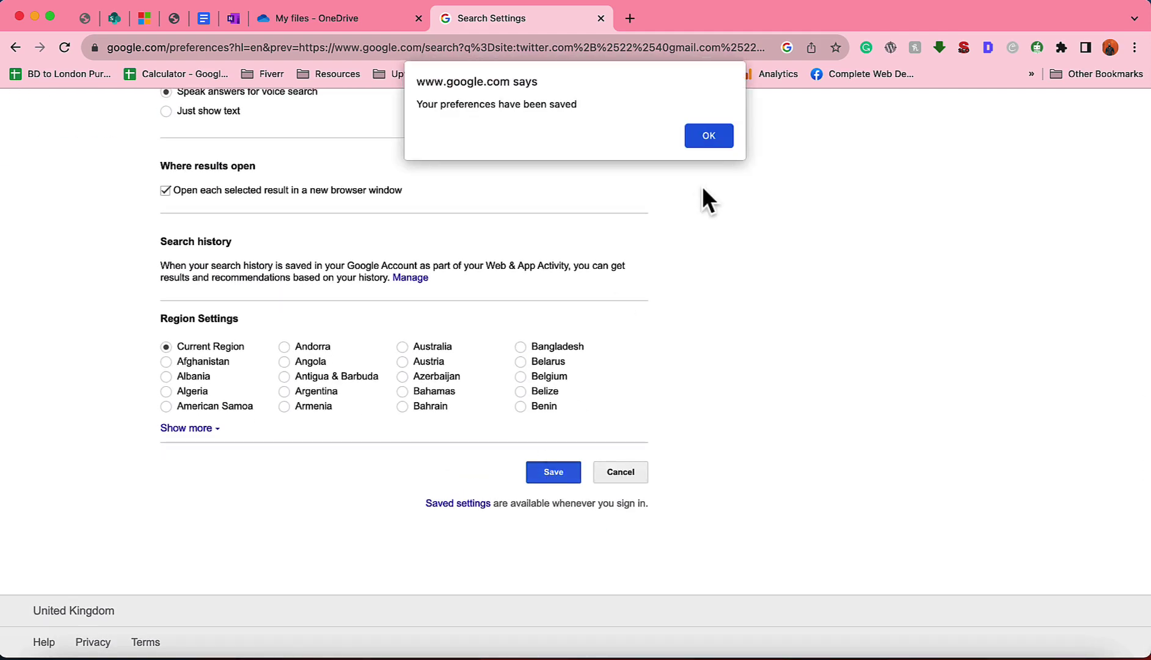
pyautogui.click(709, 135)
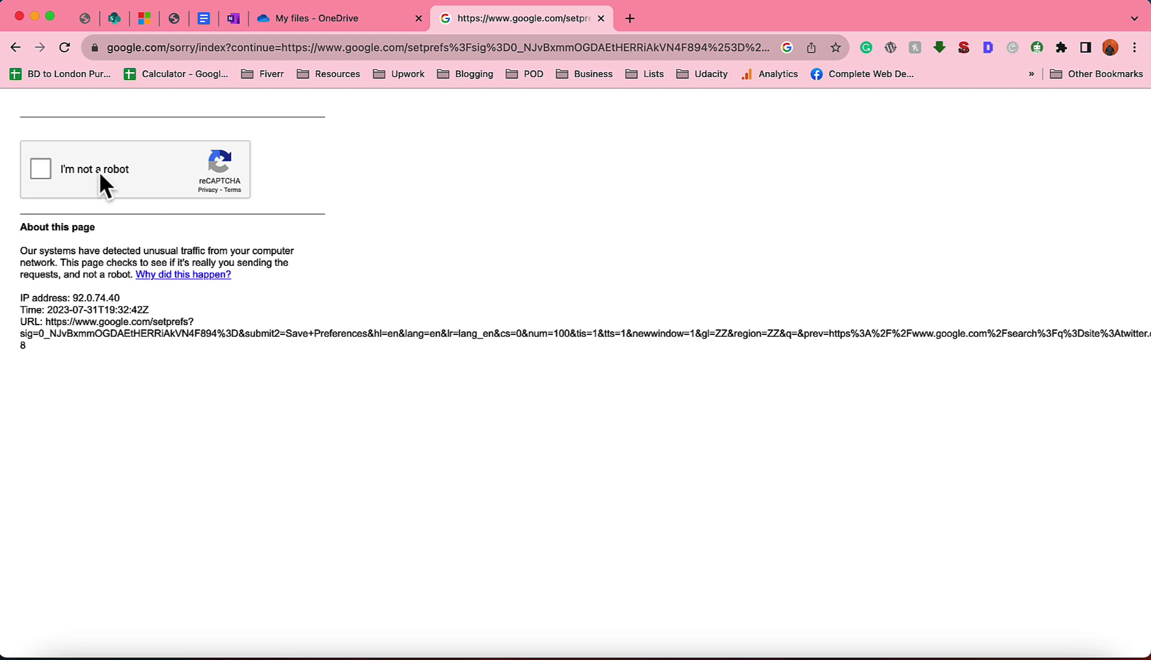
pyautogui.click(74, 171)
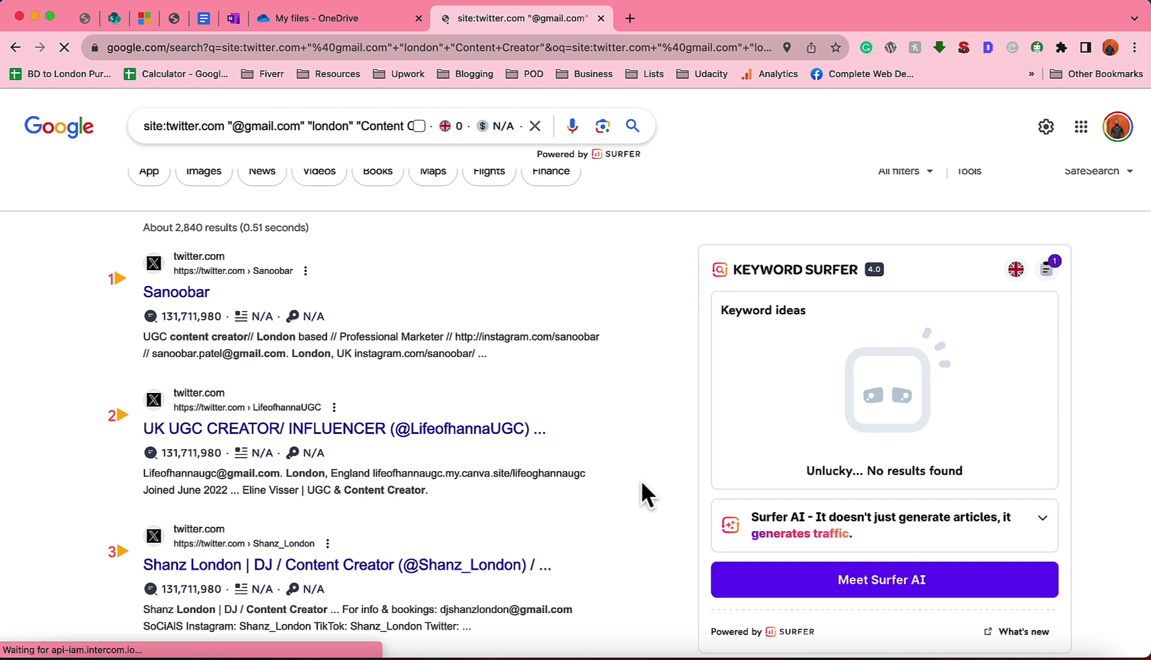
# Search for 'email' in a new tab and open the Email Extractor Web Store page.
pyautogui.click(624, 18)
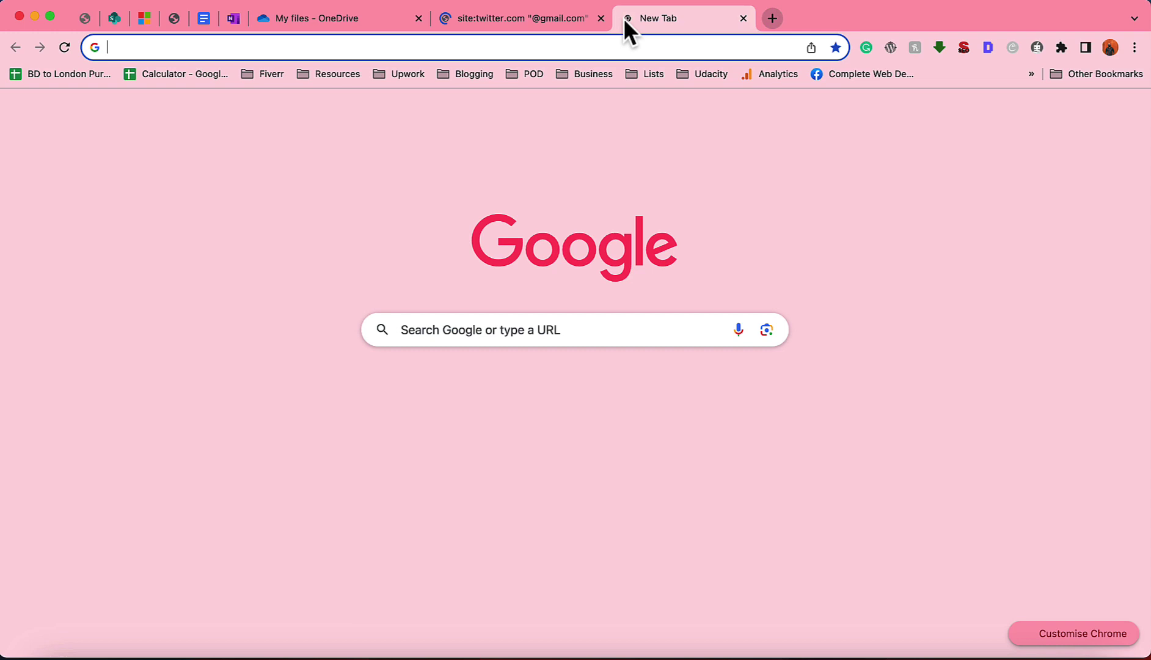
pyautogui.write('email')
pyautogui.press('Return')
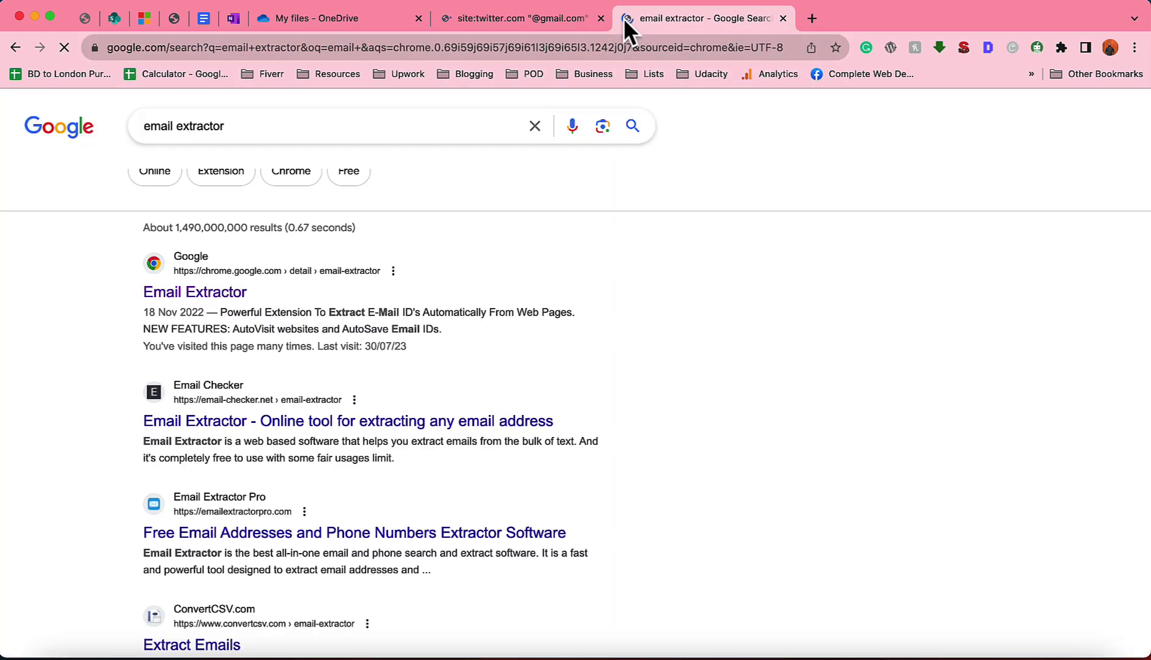
pyautogui.click(230, 295)
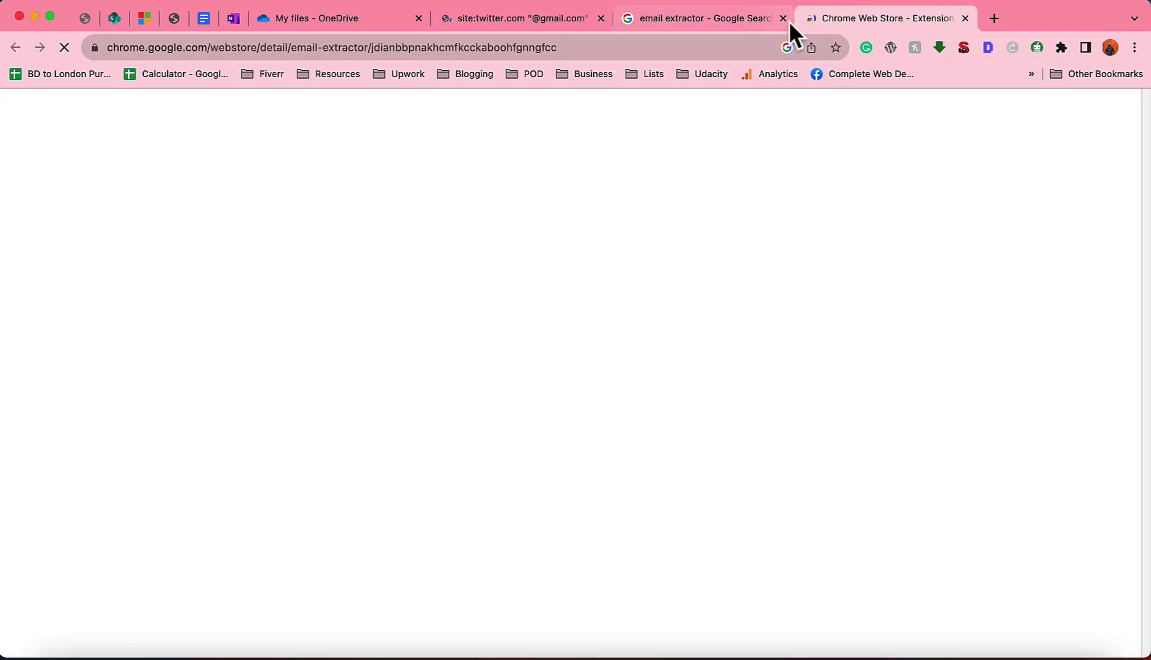
# Add Email Extractor to Chrome and close the extra tabs.
pyautogui.click(784, 19)
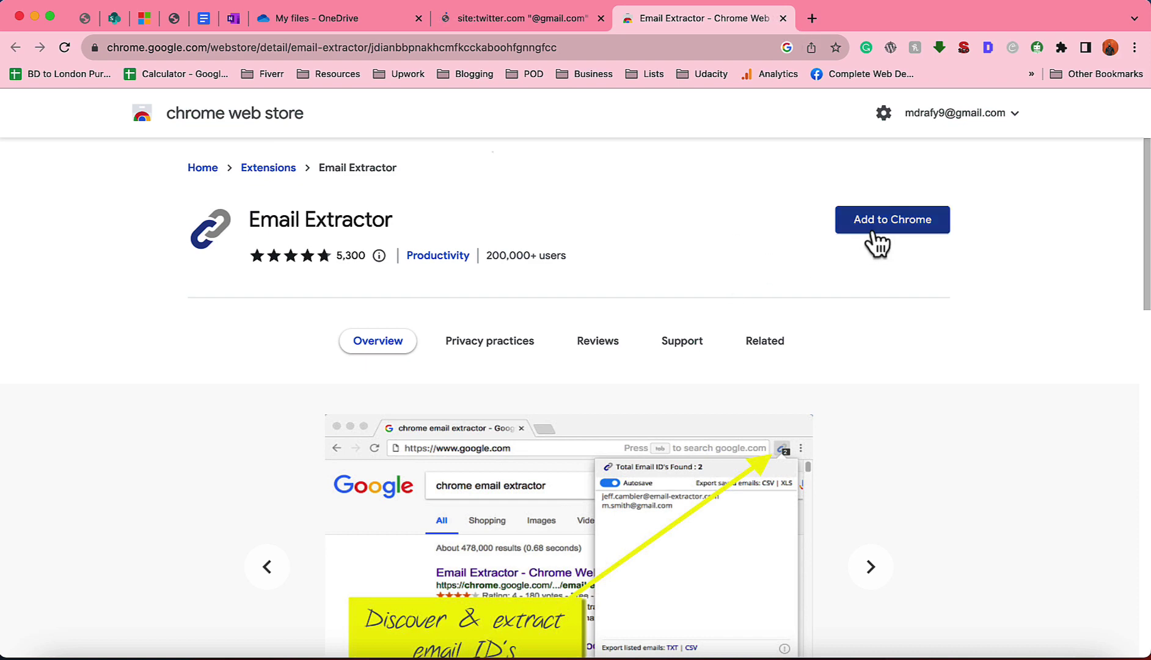
pyautogui.click(878, 223)
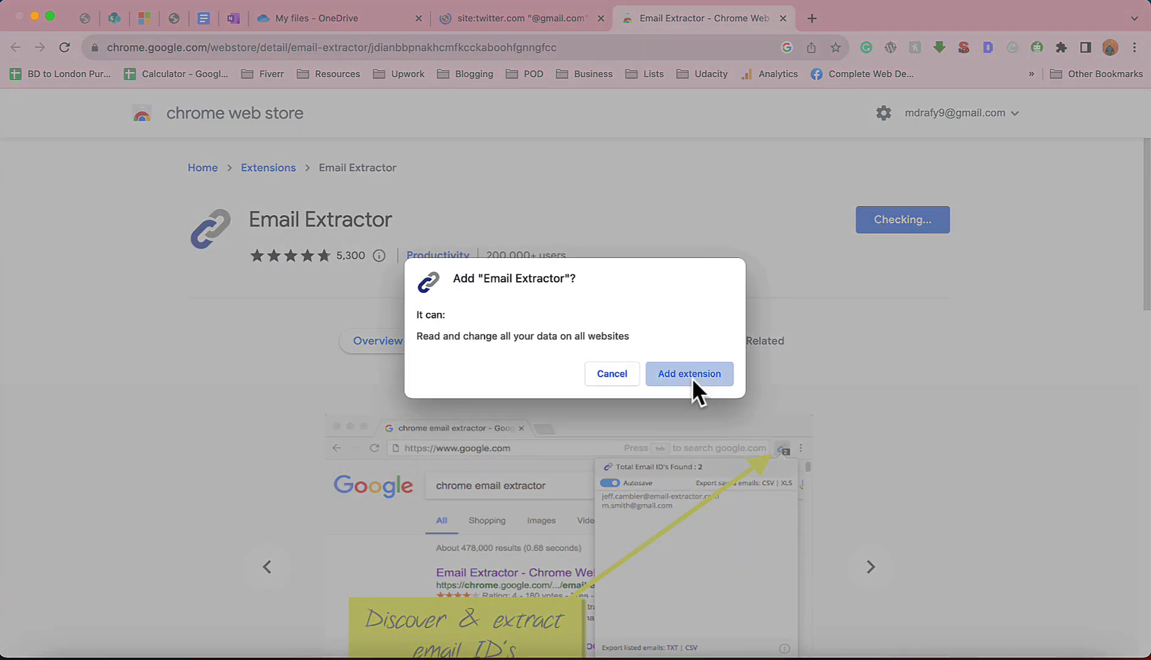
pyautogui.click(691, 378)
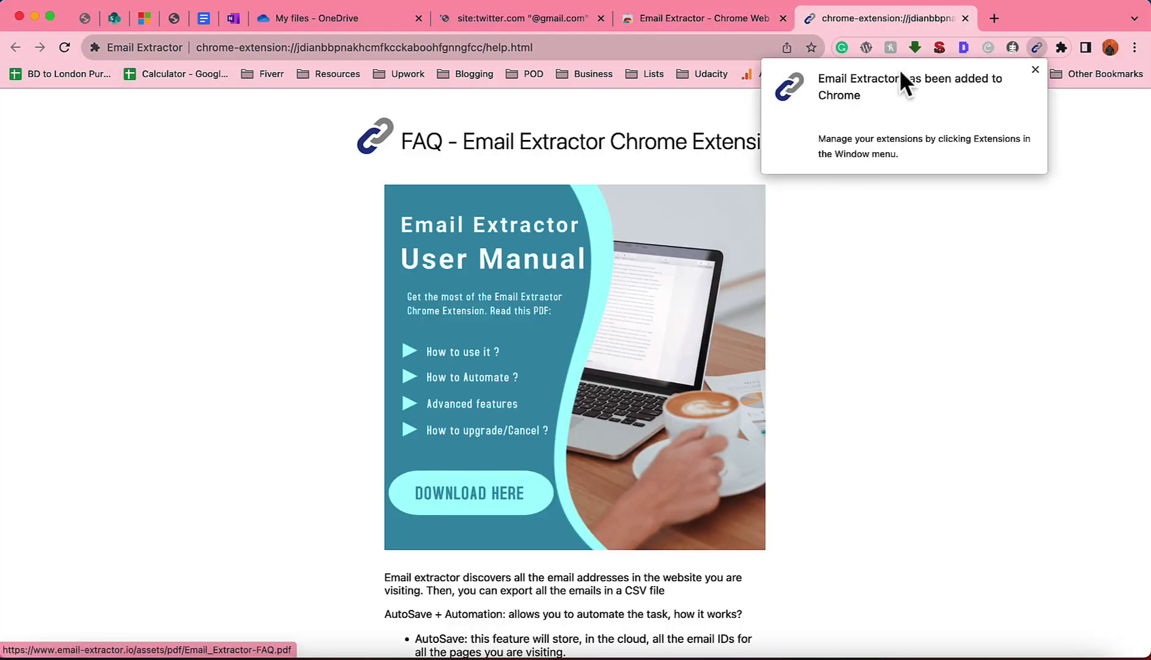
pyautogui.click(965, 18)
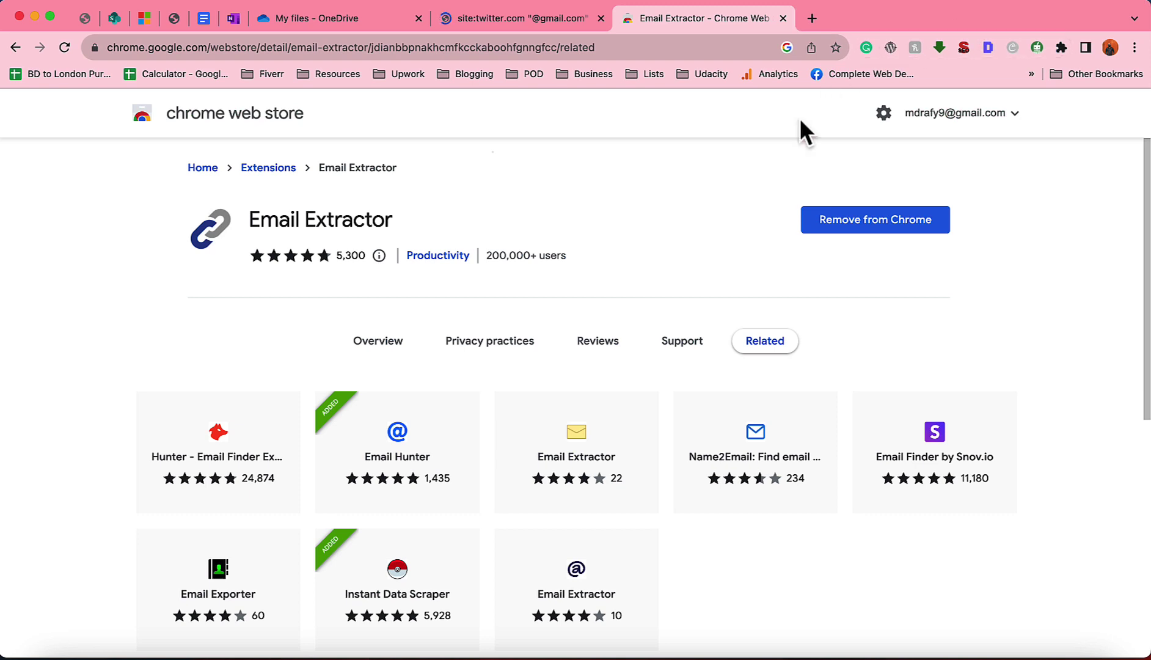
pyautogui.click(783, 18)
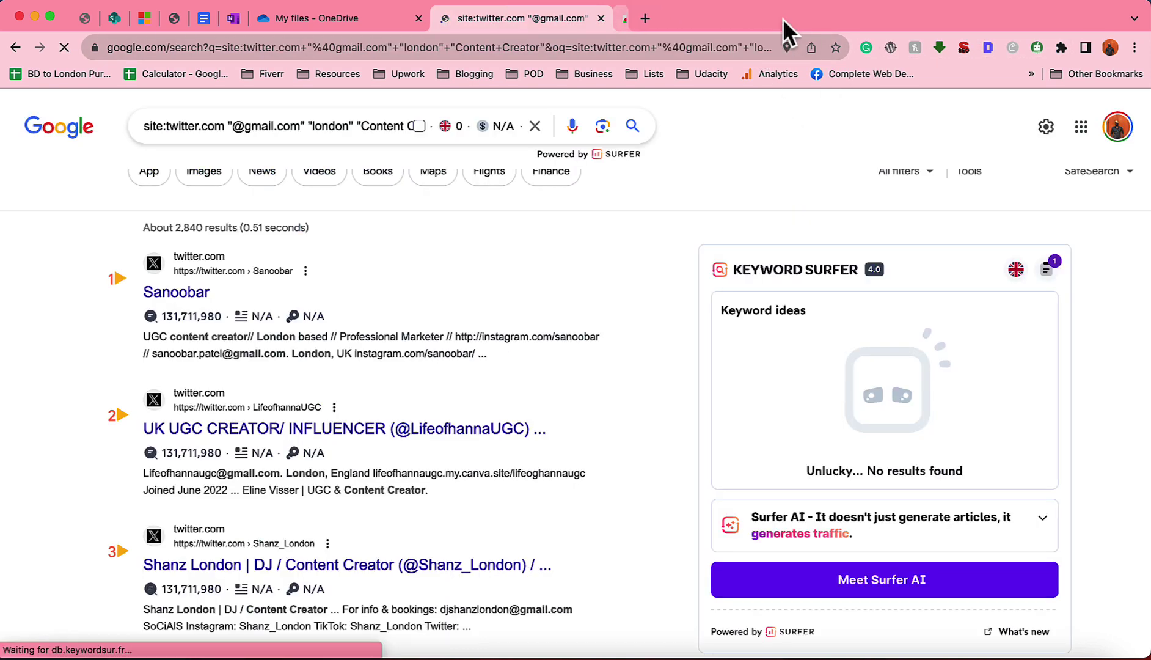
# Pin Email Extractor to the toolbar and rerun the site:twitter.com search.
pyautogui.click(1061, 48)
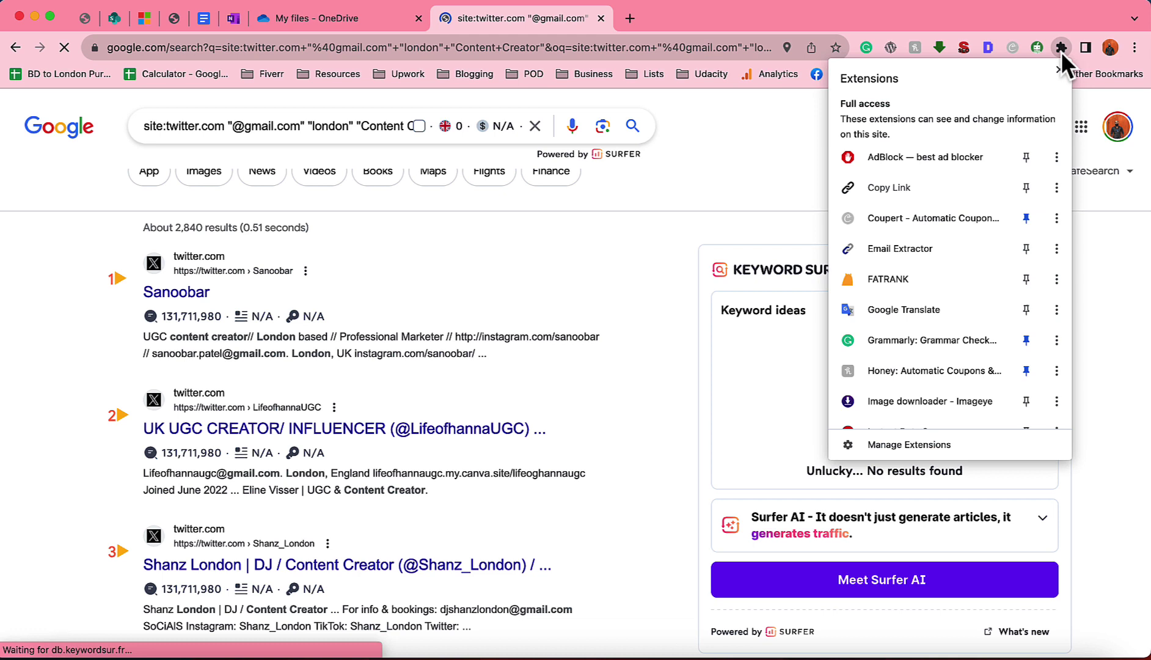
pyautogui.click(1025, 248)
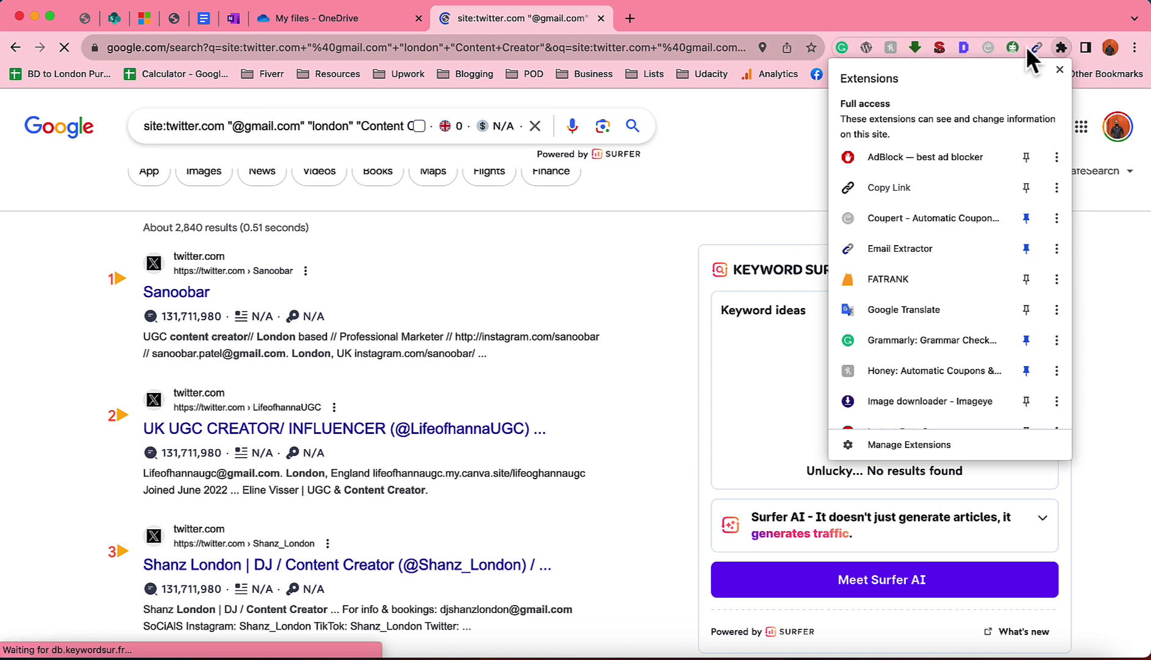
pyautogui.click(707, 194)
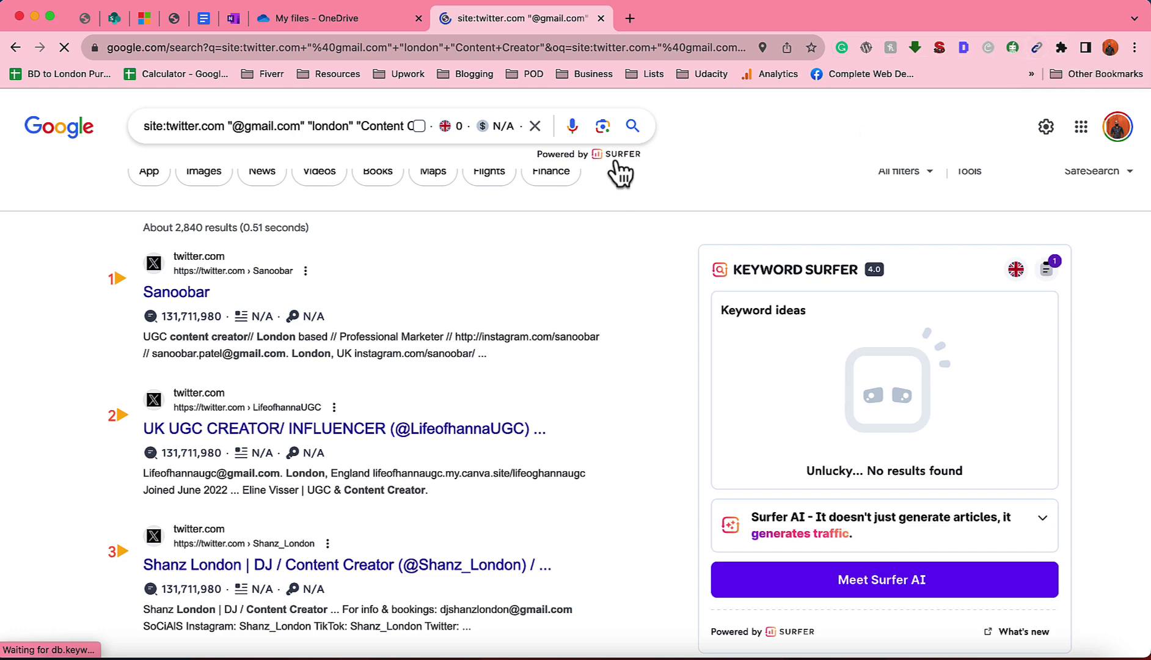
pyautogui.click(635, 127)
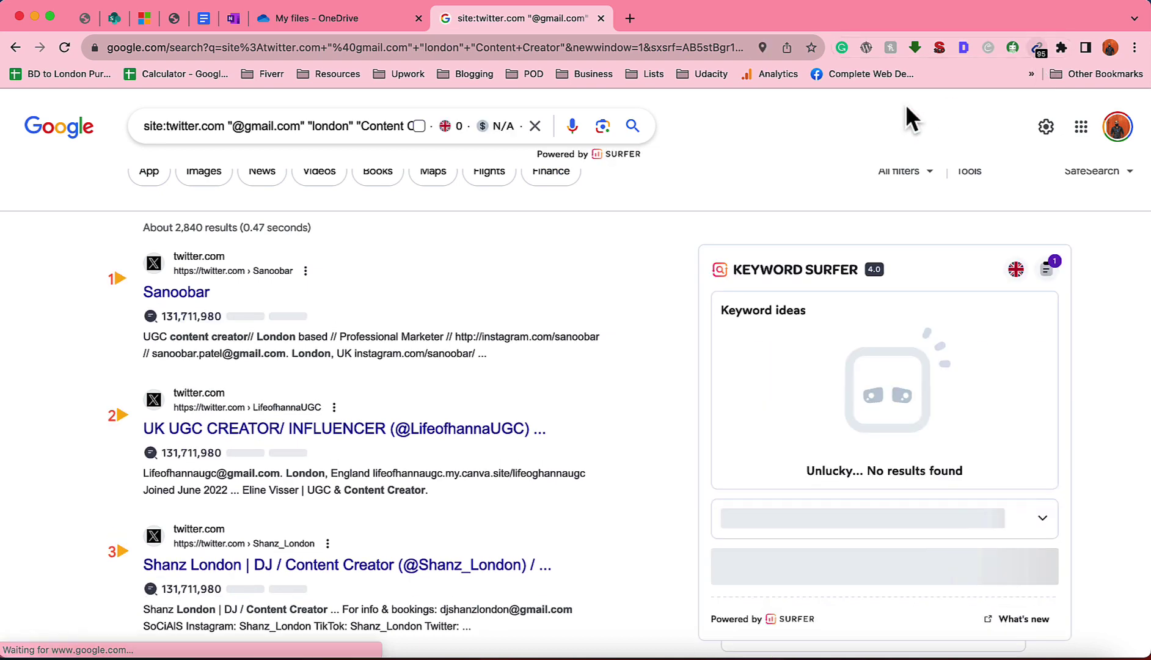
pyautogui.scroll(-3, 545, 408)
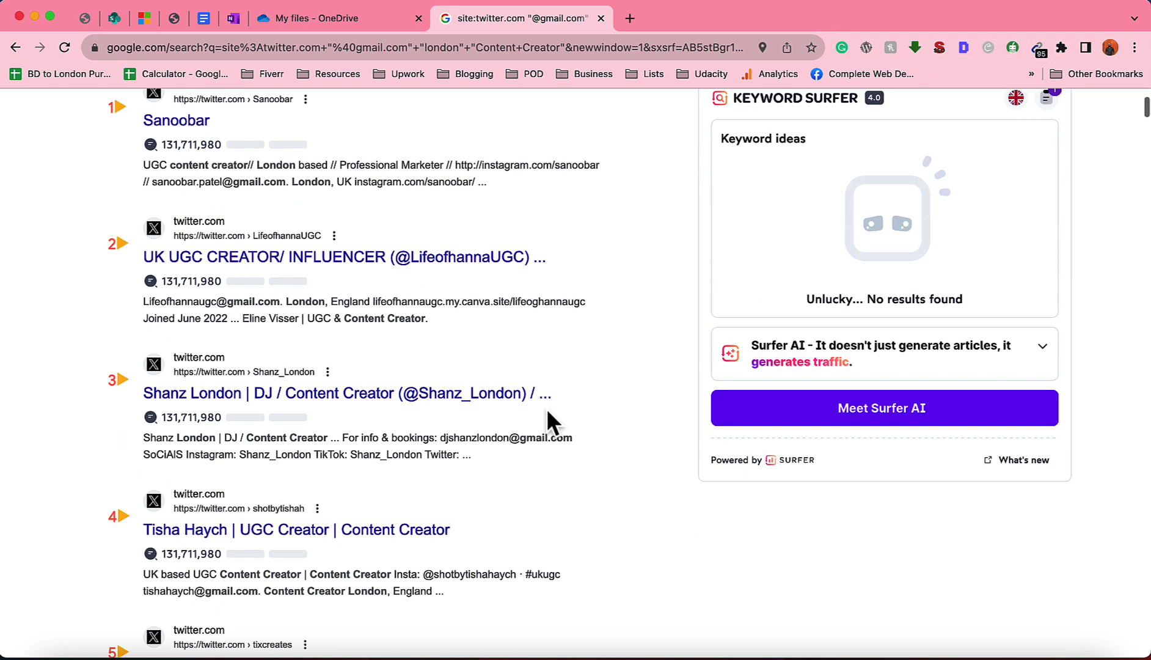
pyautogui.scroll(4, 733, 275)
# Copy all 95 extracted Gmail addresses and switch to Excel.
pyautogui.click(1037, 48)
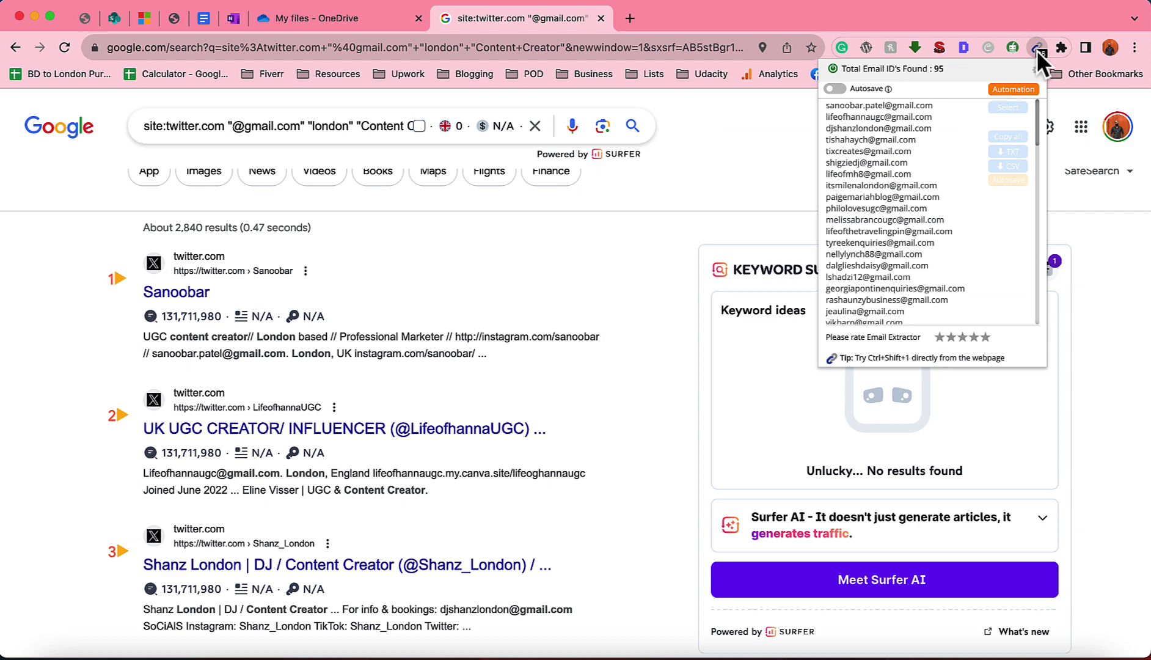
pyautogui.click(1018, 150)
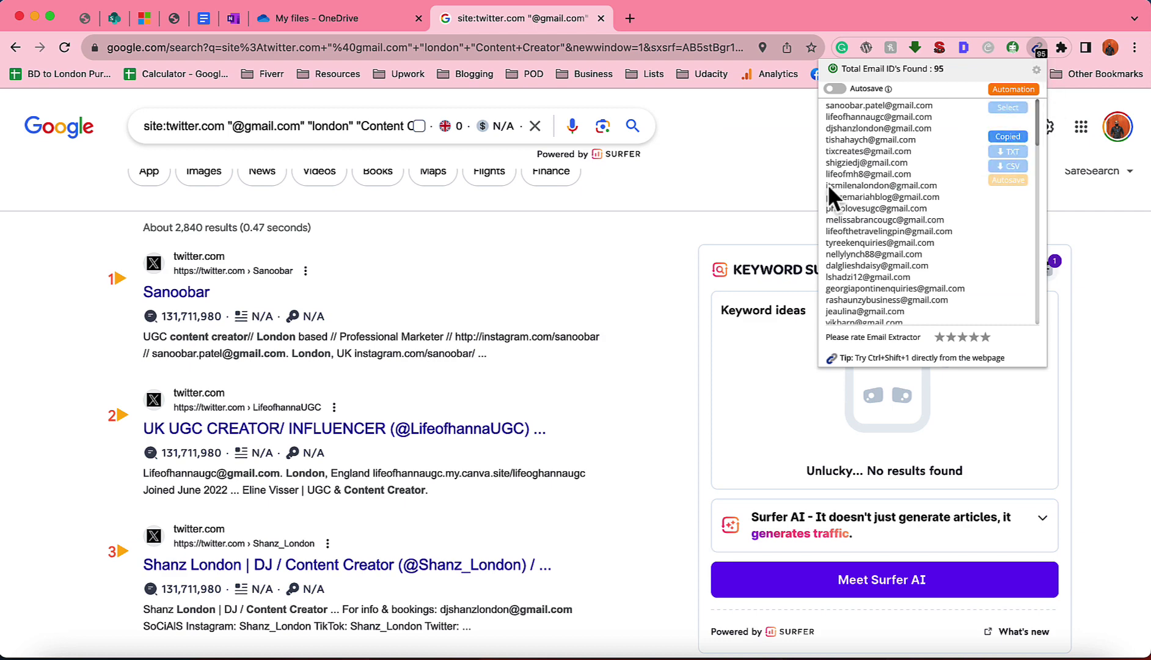
pyautogui.click(788, 197)
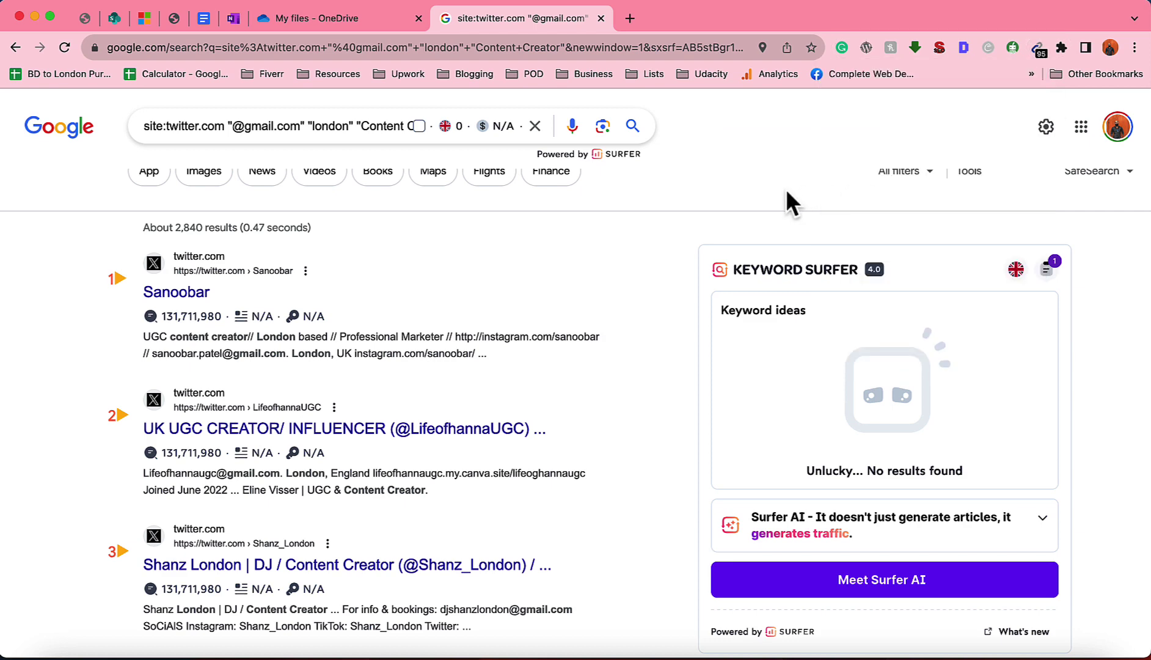
pyautogui.click(801, 654)
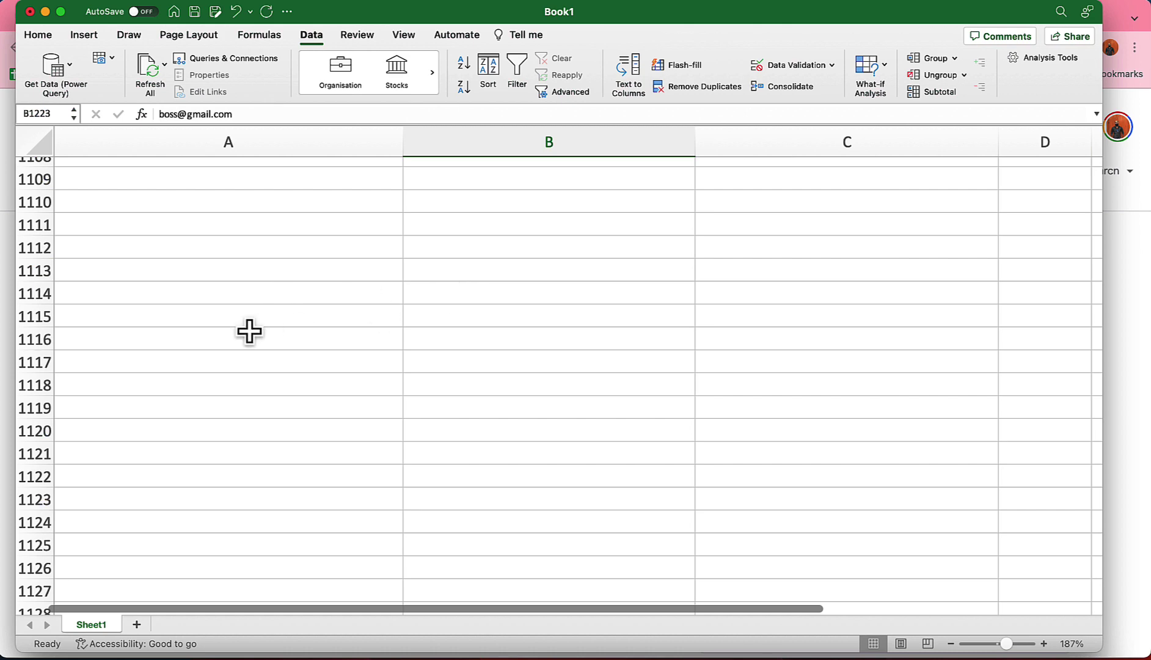
# Paste the copied addresses into column A from cell A509, then return to Chrome.
pyautogui.scroll(7, 102, 263)
pyautogui.scroll(20, 105, 269)
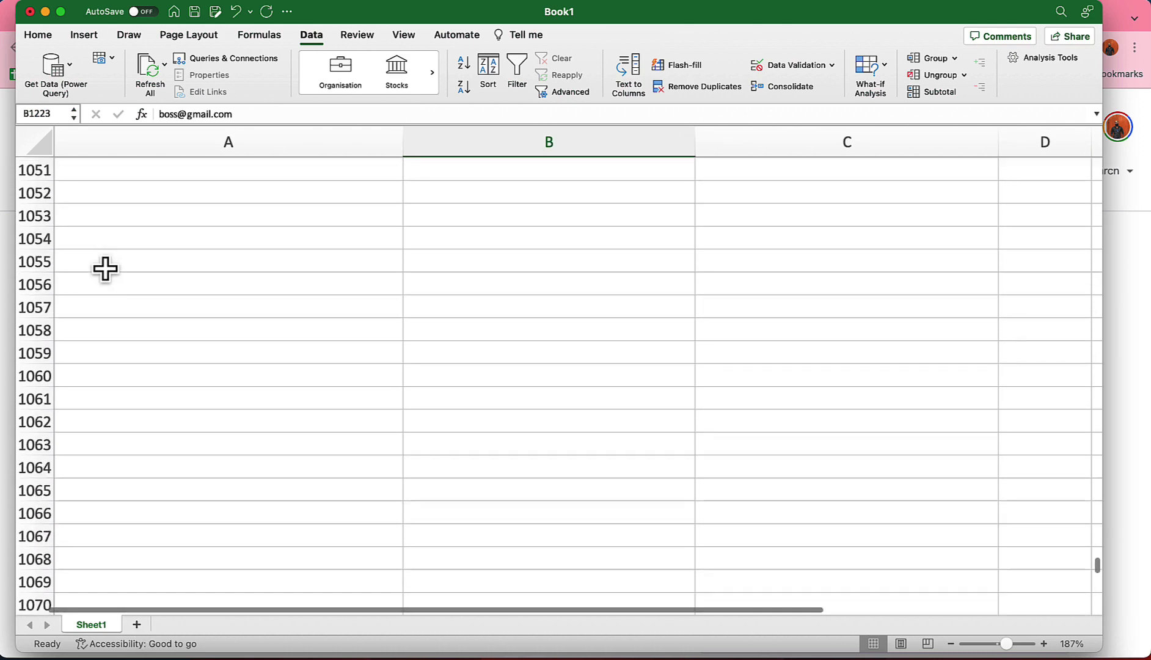
pyautogui.scroll(20, 105, 269)
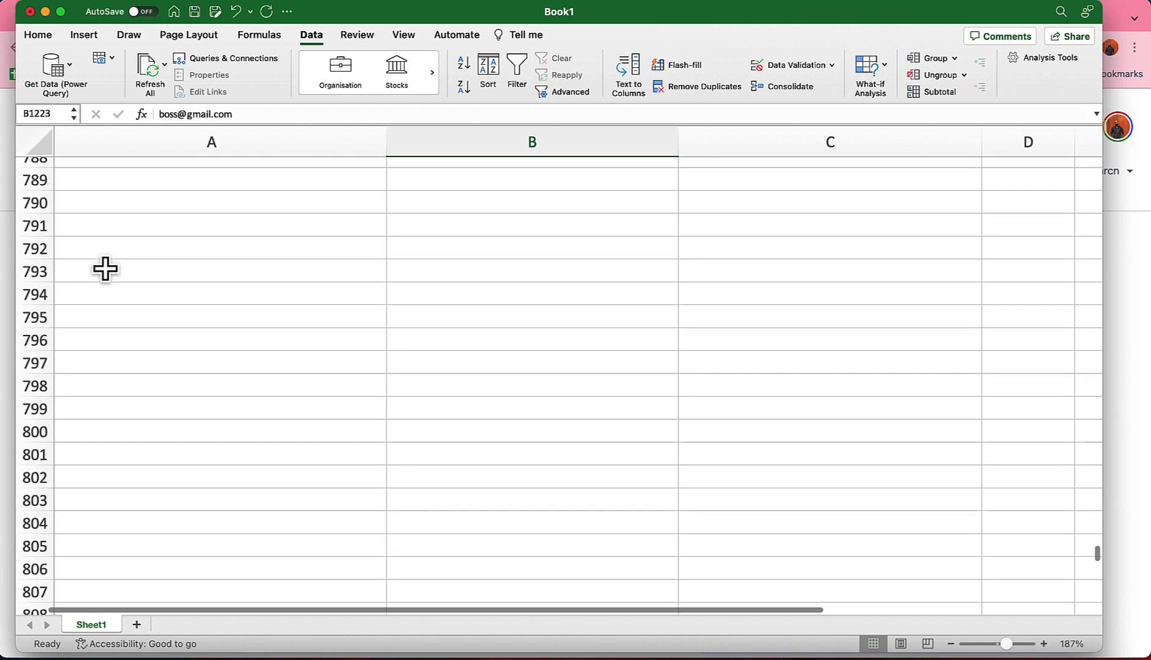
pyautogui.scroll(20, 209, 281)
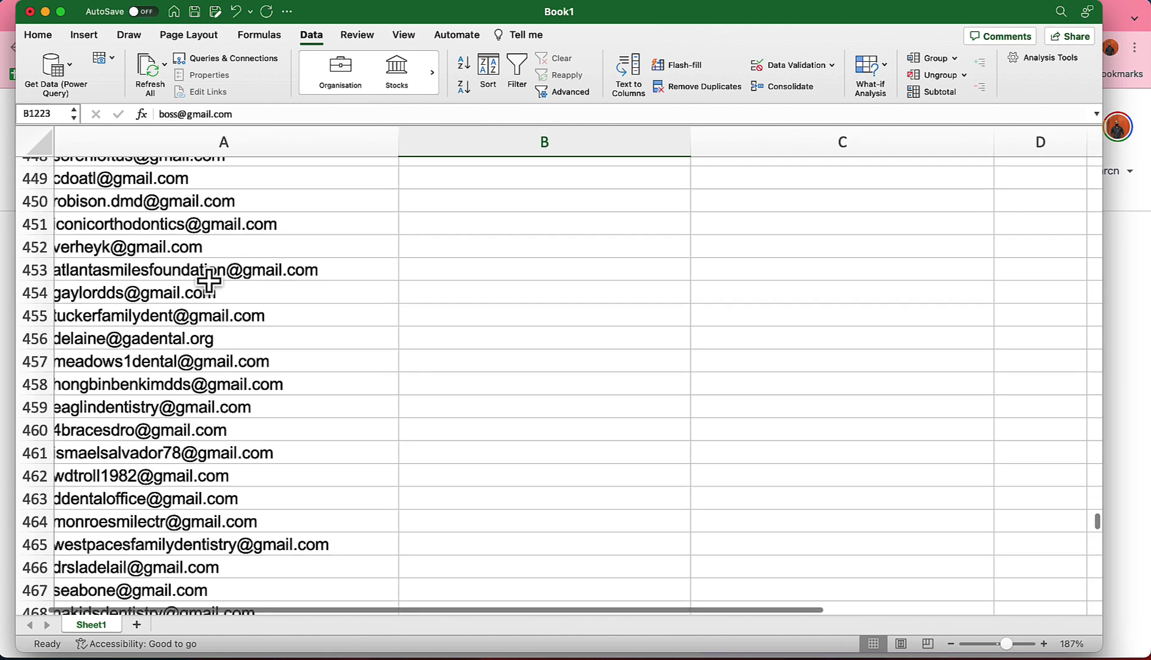
pyautogui.scroll(-20, 211, 265)
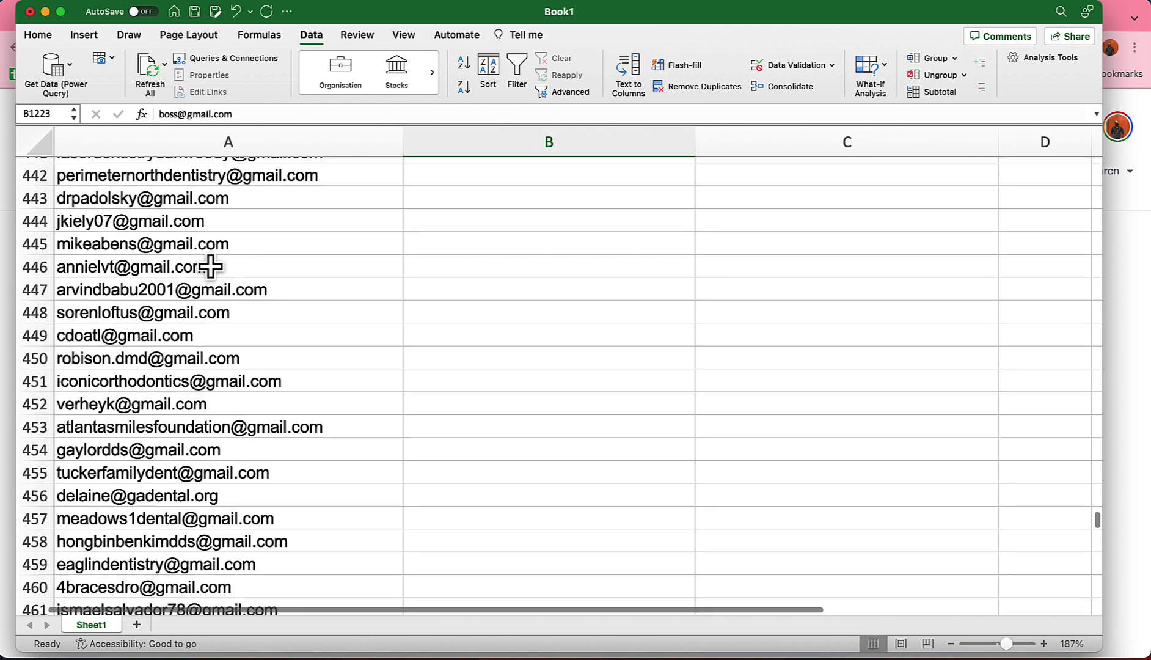
pyautogui.scroll(-2, 210, 266)
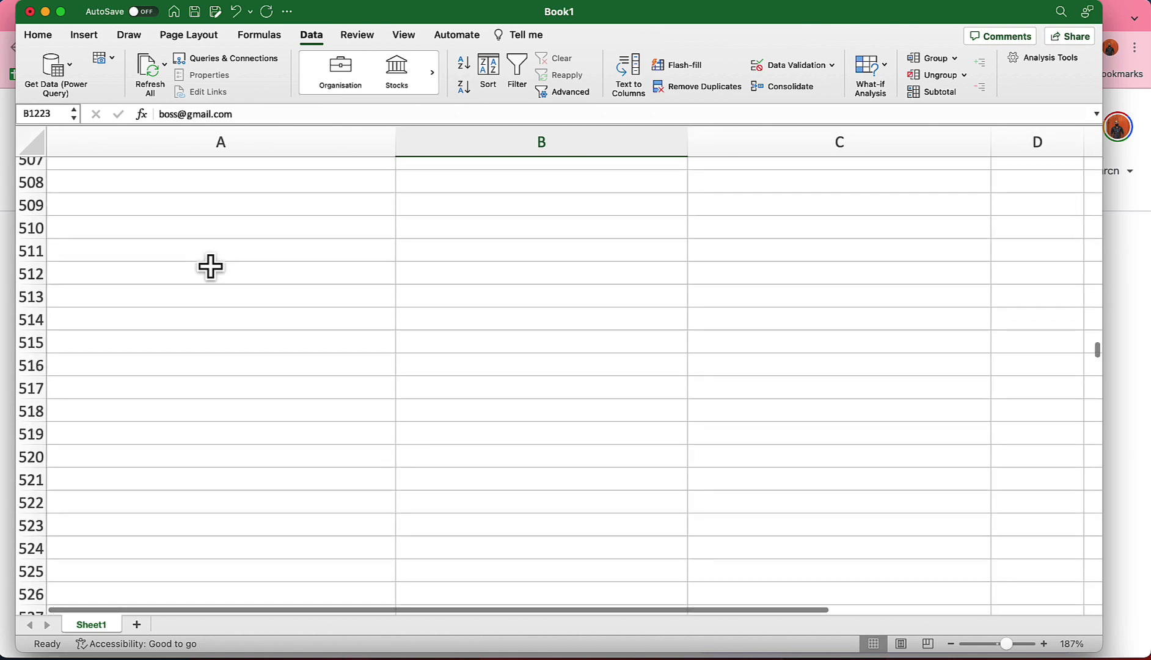
pyautogui.click(167, 208)
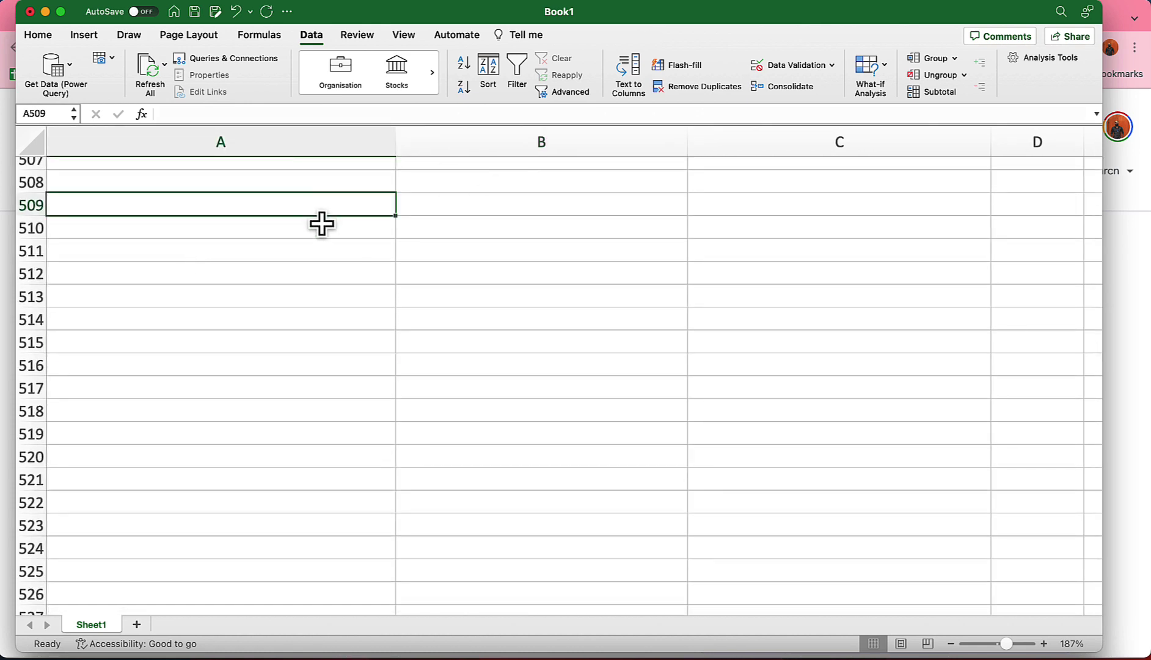
pyautogui.press('super+v')
pyautogui.scroll(-2, 322, 332)
pyautogui.scroll(-20, 322, 332)
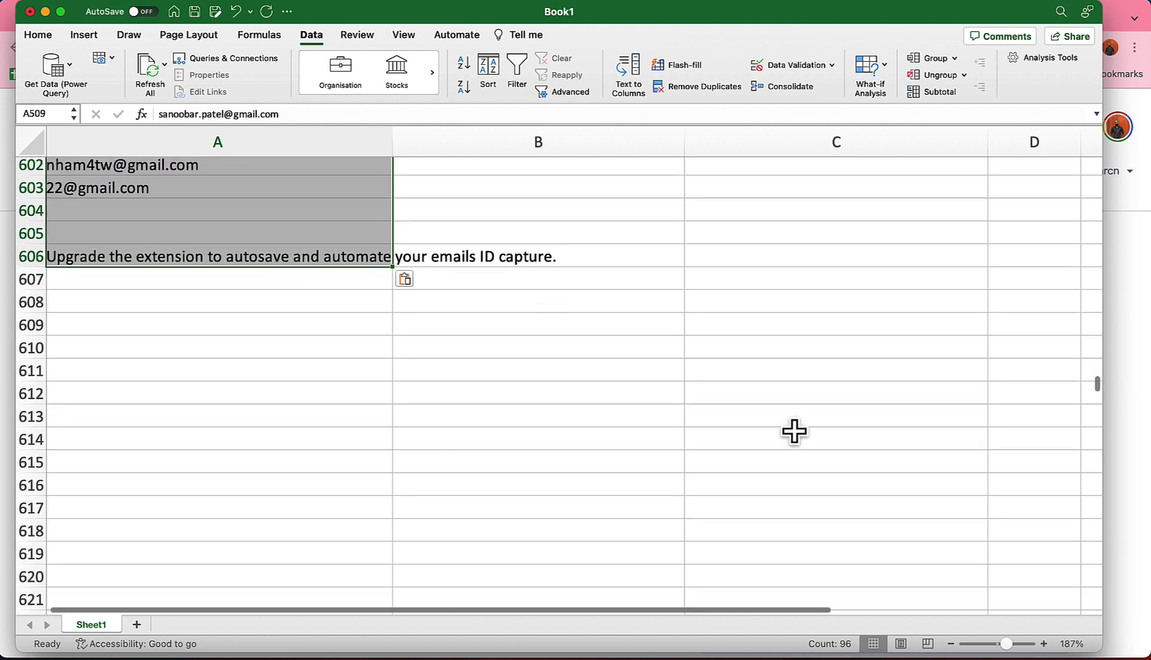
pyautogui.click(770, 653)
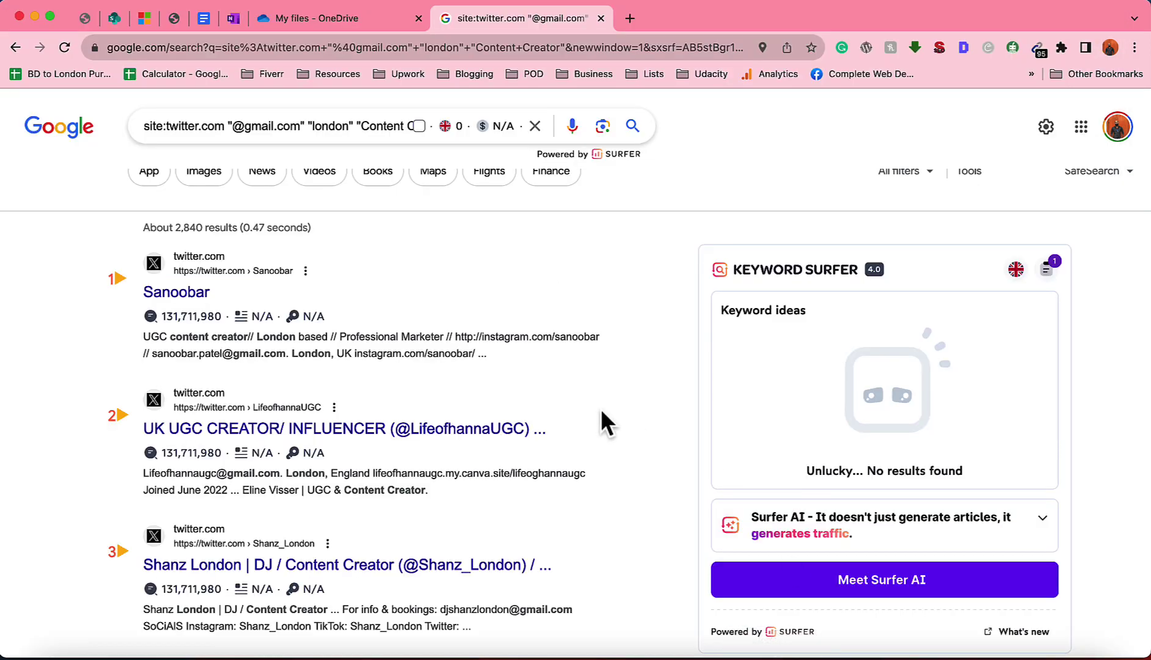
# Go to results page 2 and copy all 96 extracted email addresses.
pyautogui.scroll(-20, 597, 427)
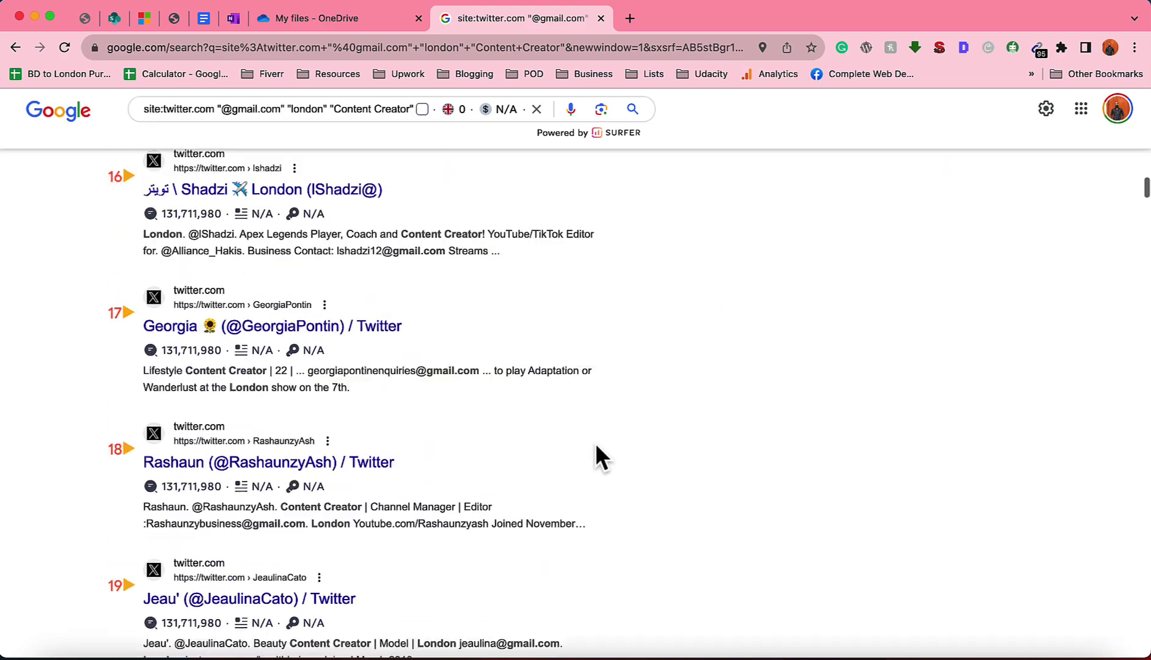
pyautogui.scroll(-20, 596, 447)
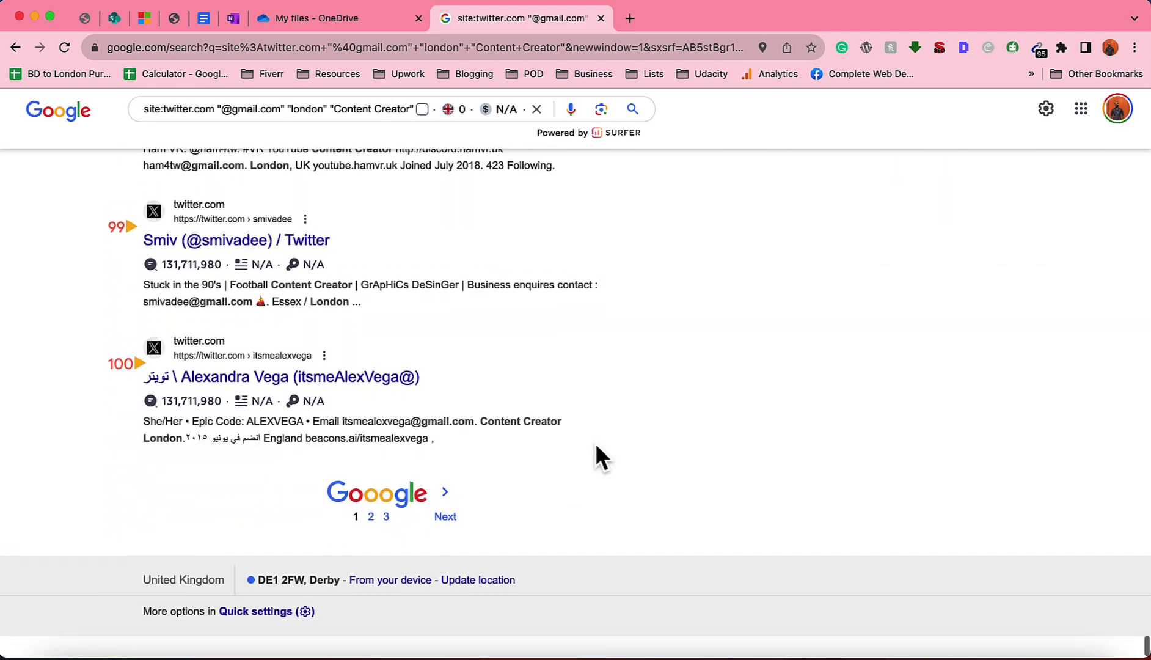
pyautogui.click(445, 539)
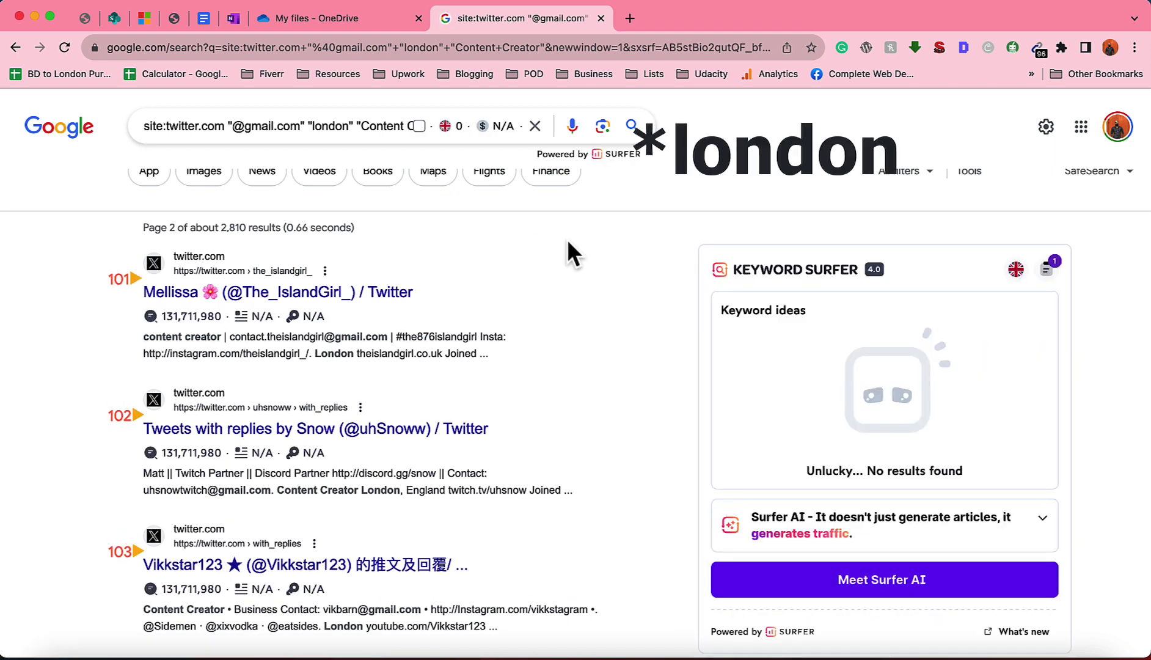
pyautogui.click(1038, 48)
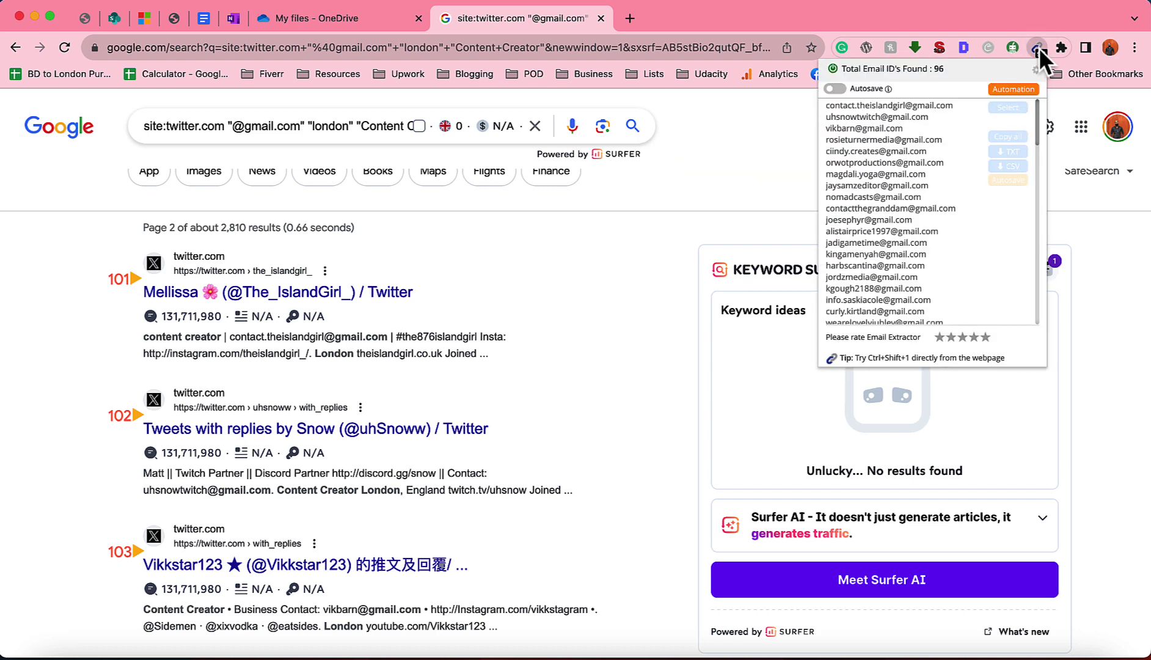
pyautogui.click(1007, 137)
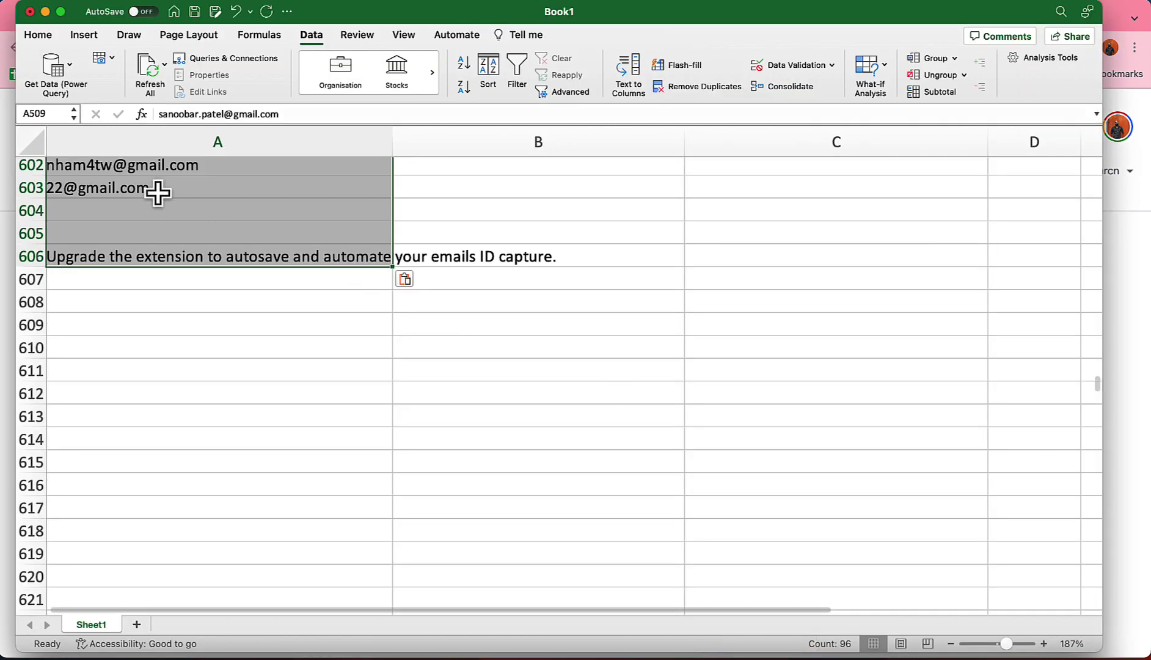
# Paste page 2's addresses starting at A603, filling through row 698, then return to Chrome.
pyautogui.scroll(-2, 157, 193)
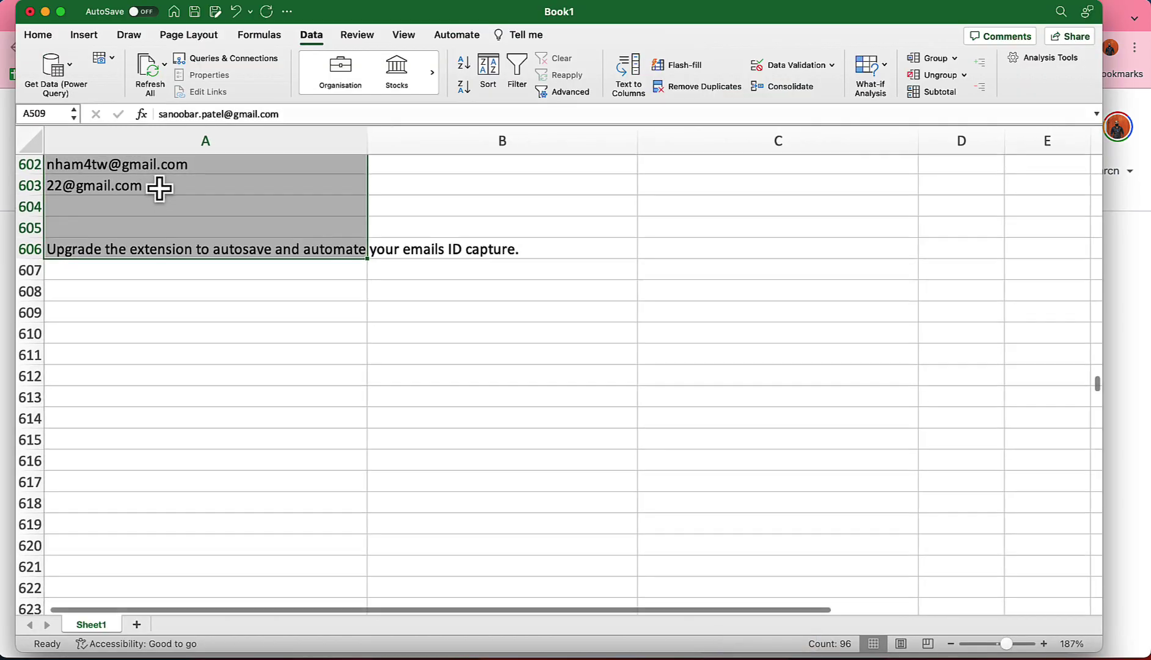
pyautogui.click(167, 182)
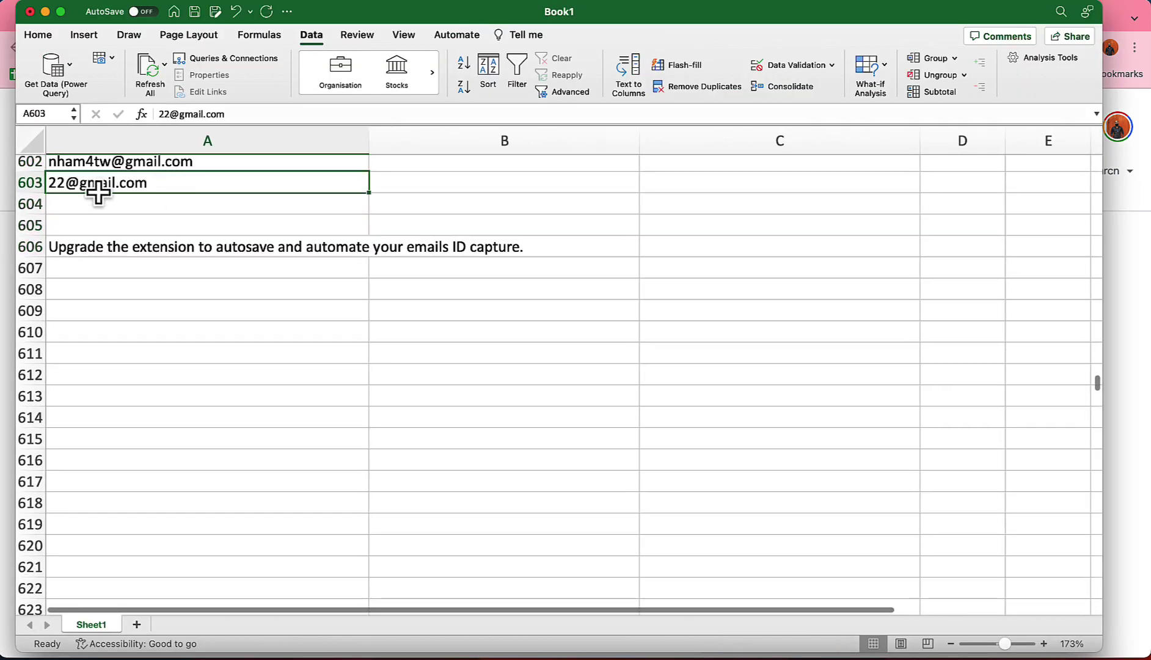
pyautogui.press('super+v')
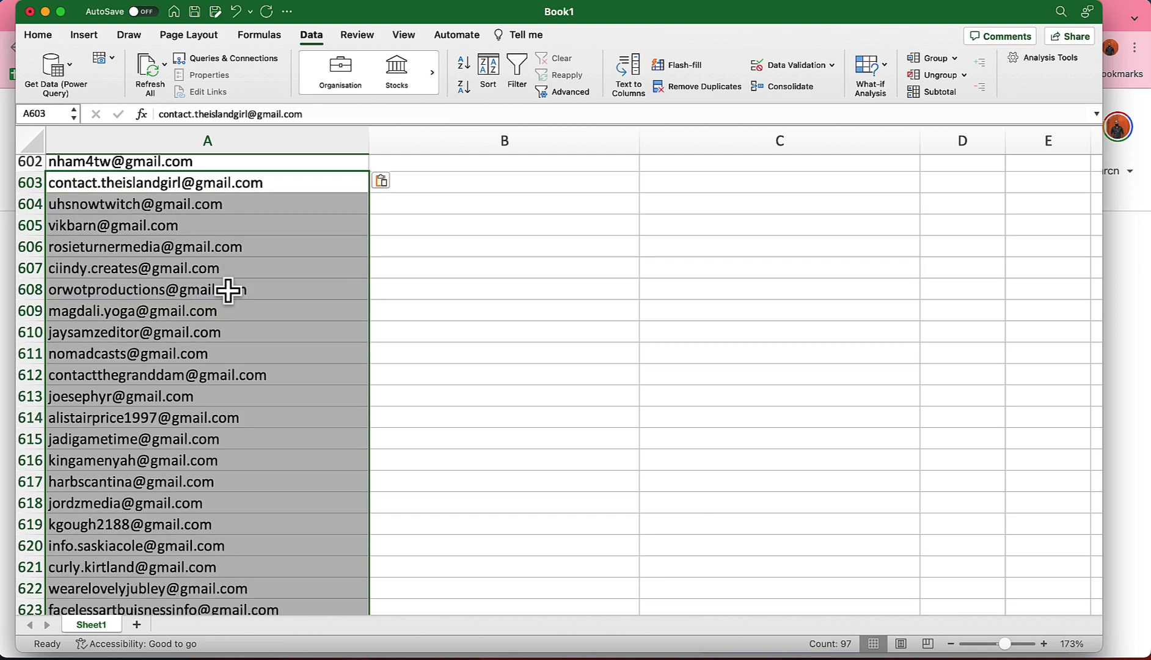
pyautogui.scroll(-13, 227, 290)
pyautogui.scroll(-18, 227, 291)
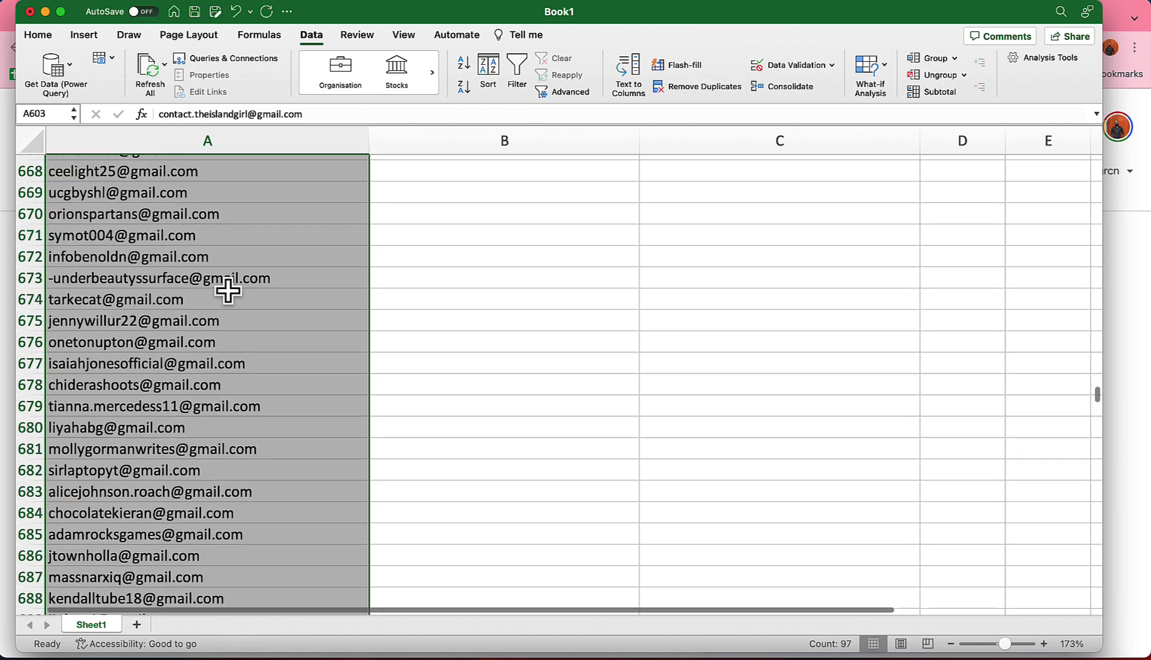
pyautogui.scroll(1, 208, 226)
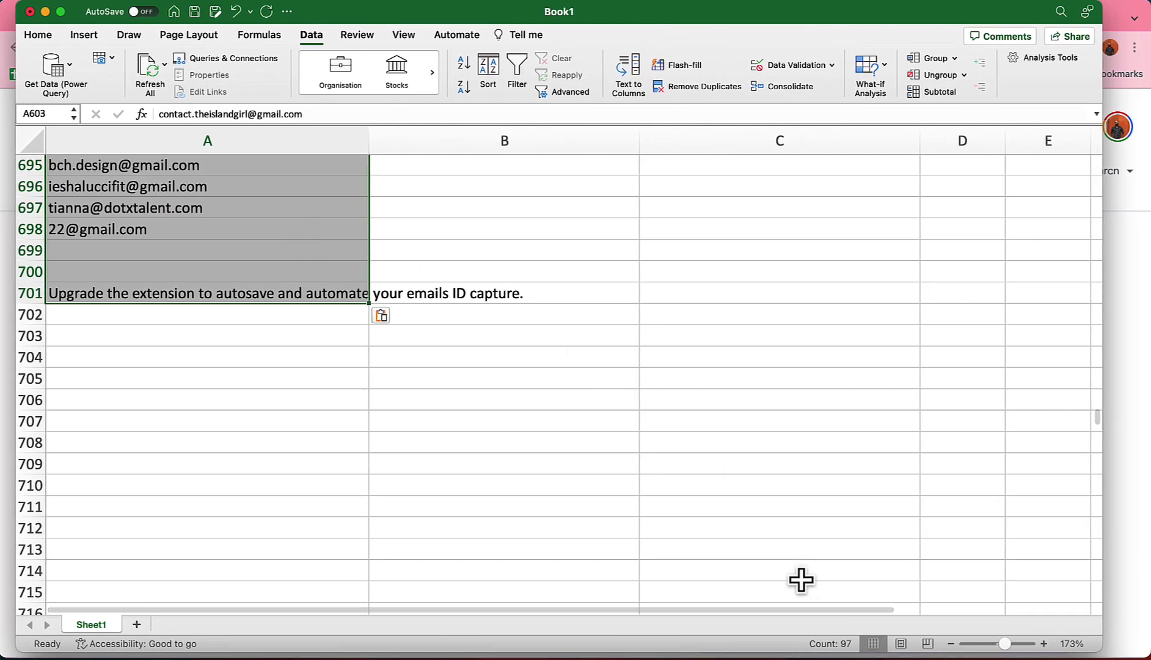
pyautogui.click(767, 653)
# Load results page 3 and copy its 68 extracted email addresses.
pyautogui.scroll(-15, 690, 440)
pyautogui.scroll(-20, 666, 471)
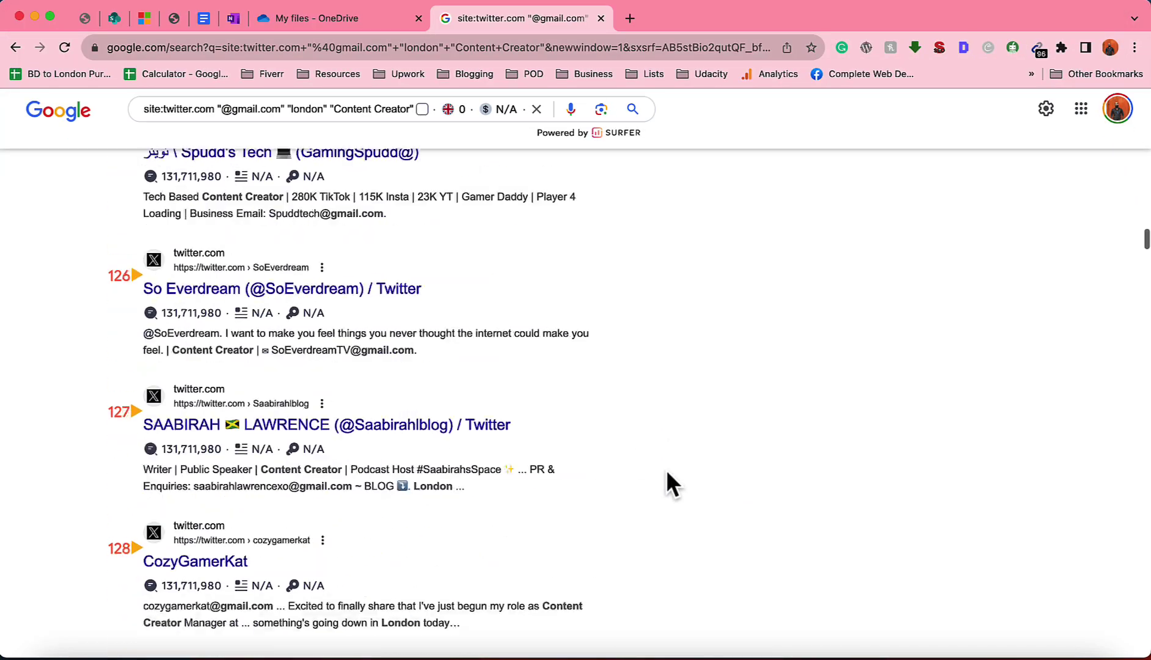
pyautogui.scroll(-20, 667, 471)
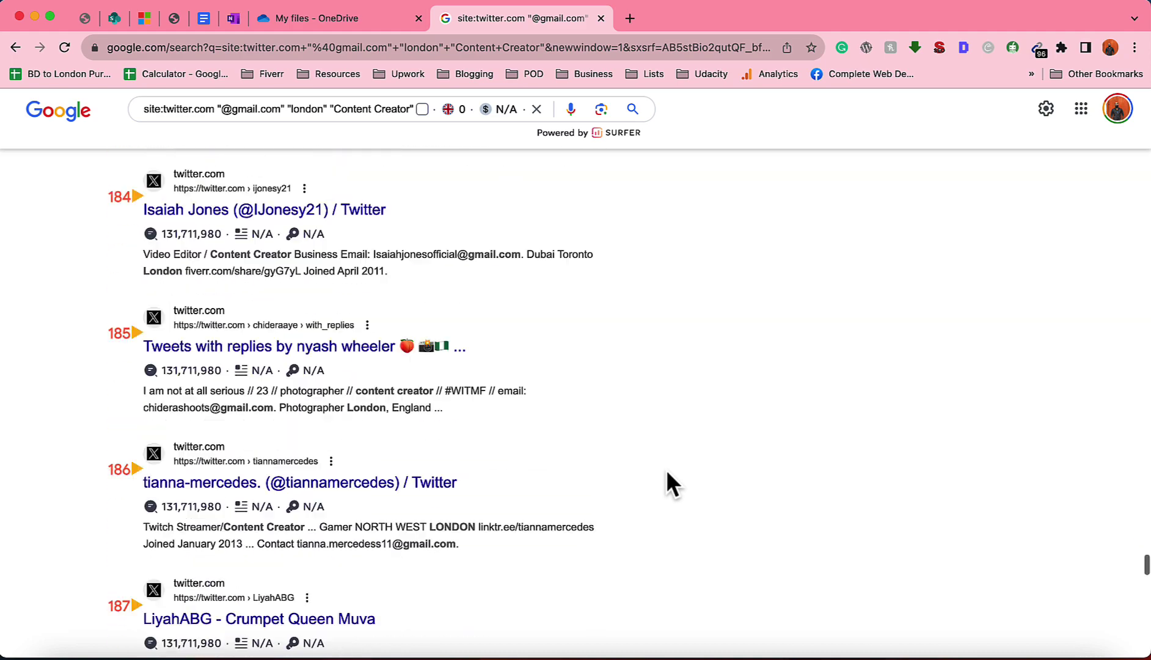
pyautogui.click(476, 538)
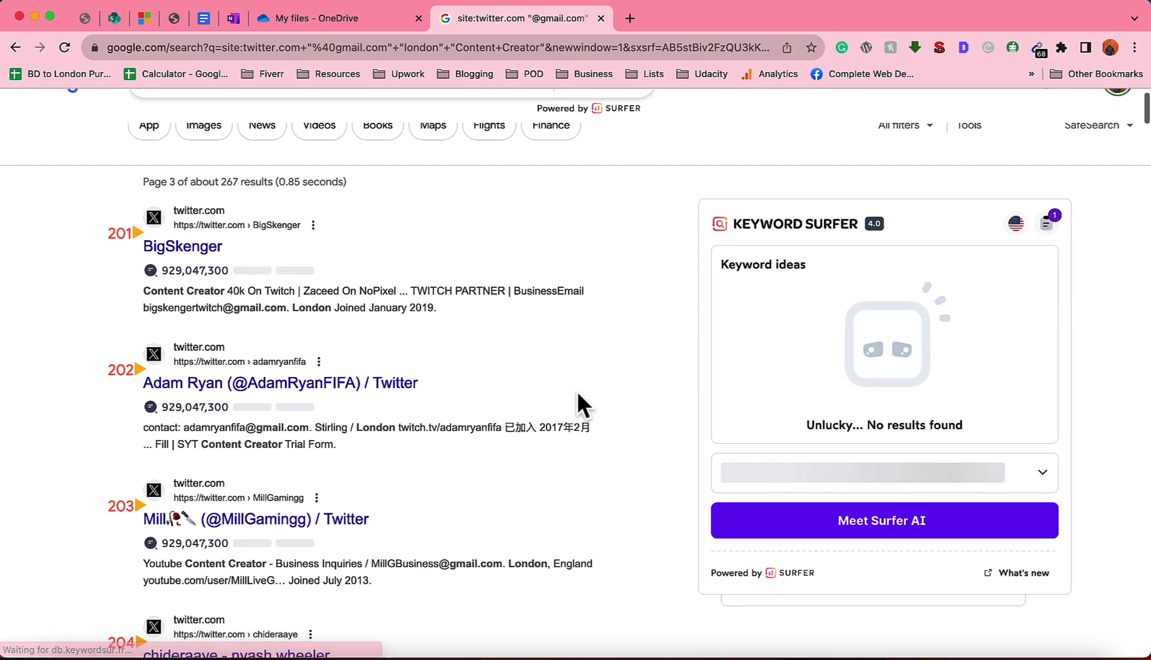
pyautogui.scroll(-15, 578, 395)
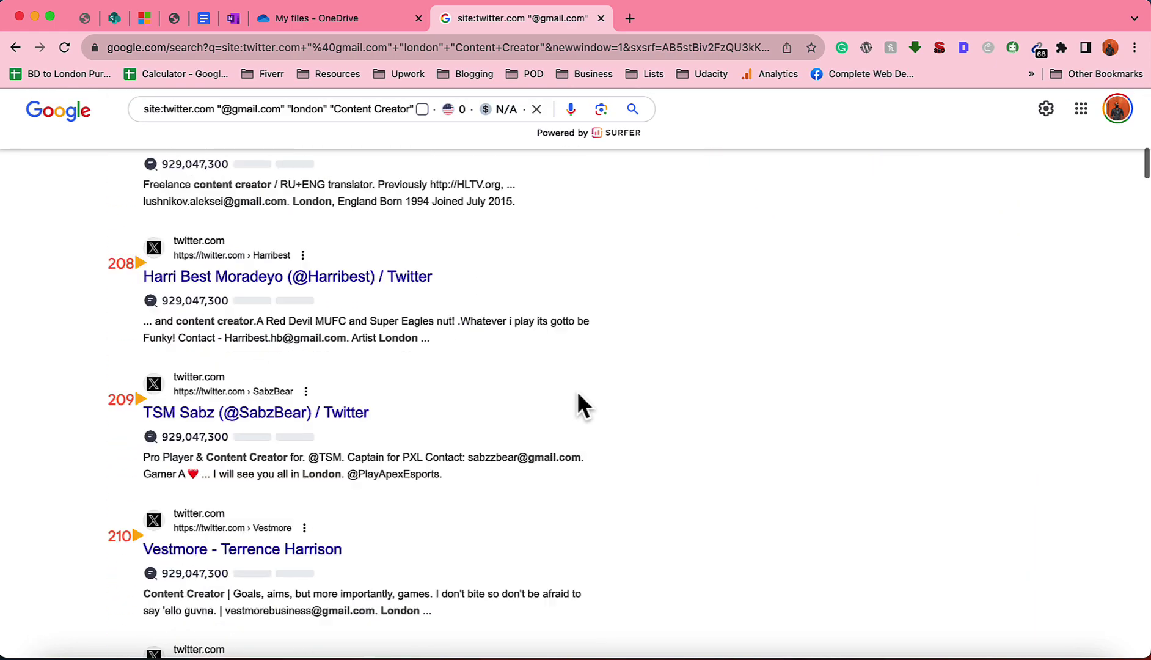
pyautogui.scroll(15, 580, 405)
pyautogui.click(1036, 47)
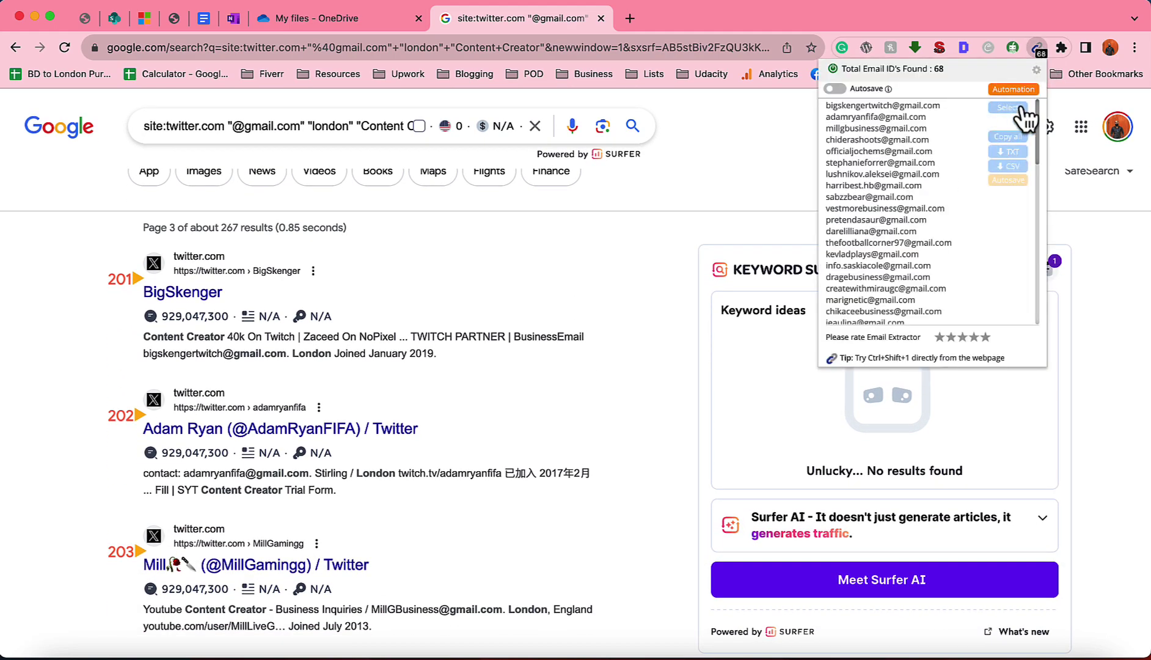
pyautogui.click(1008, 137)
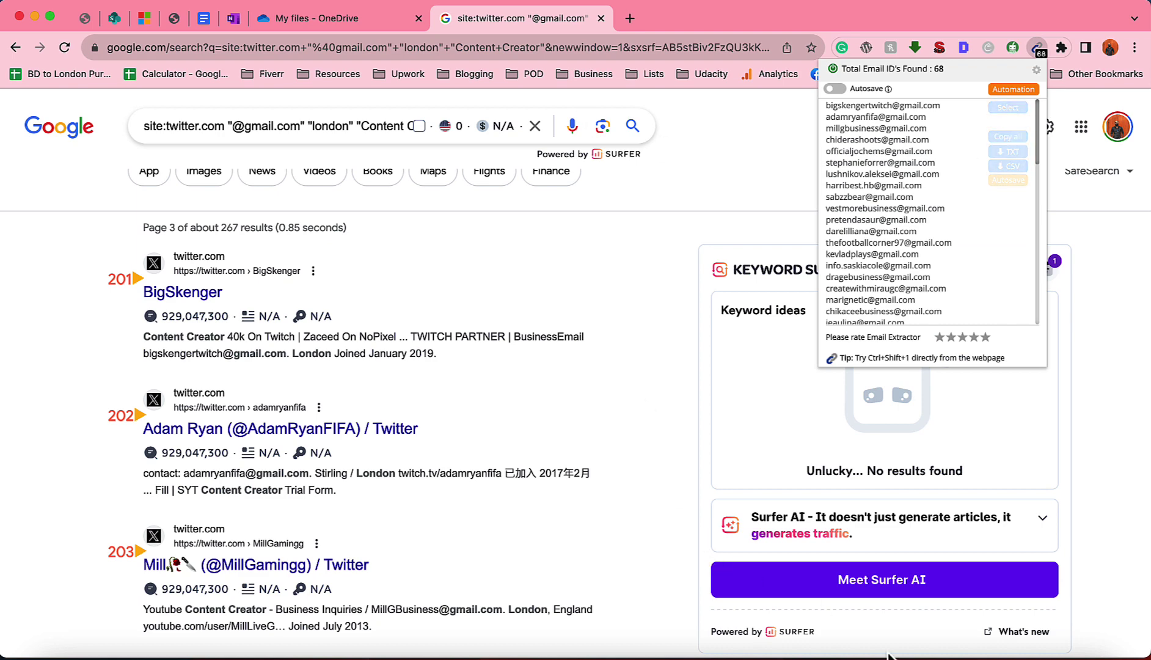
# Paste them into Excel's column A starting at cell A698.
pyautogui.click(750, 652)
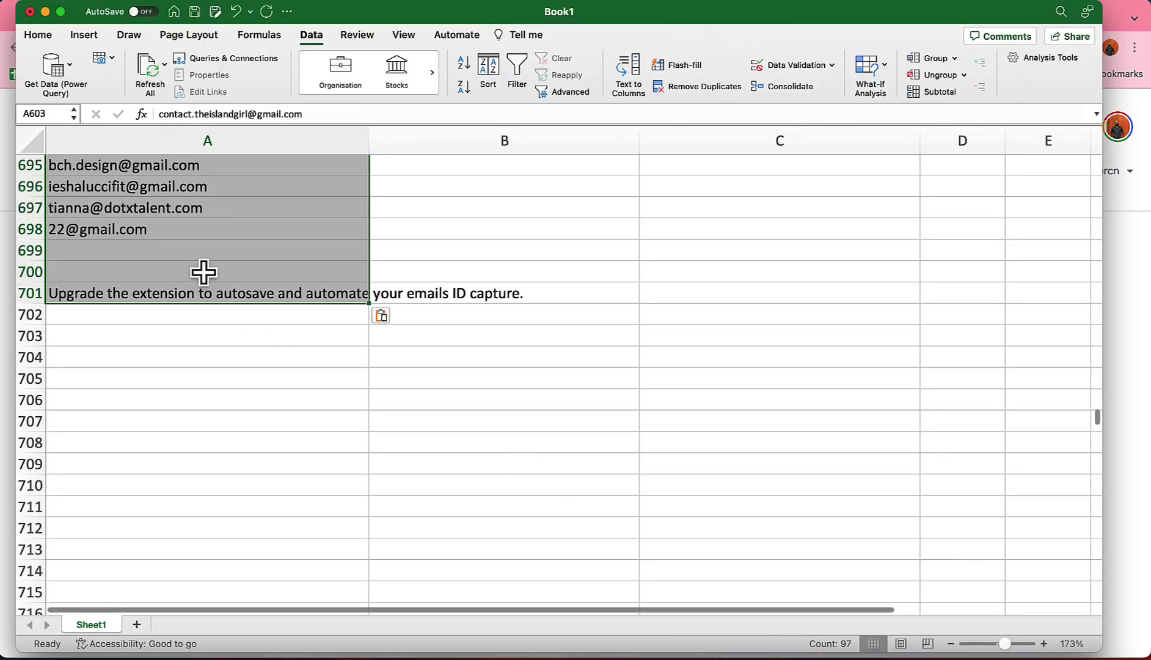
pyautogui.click(167, 234)
pyautogui.press('super+v')
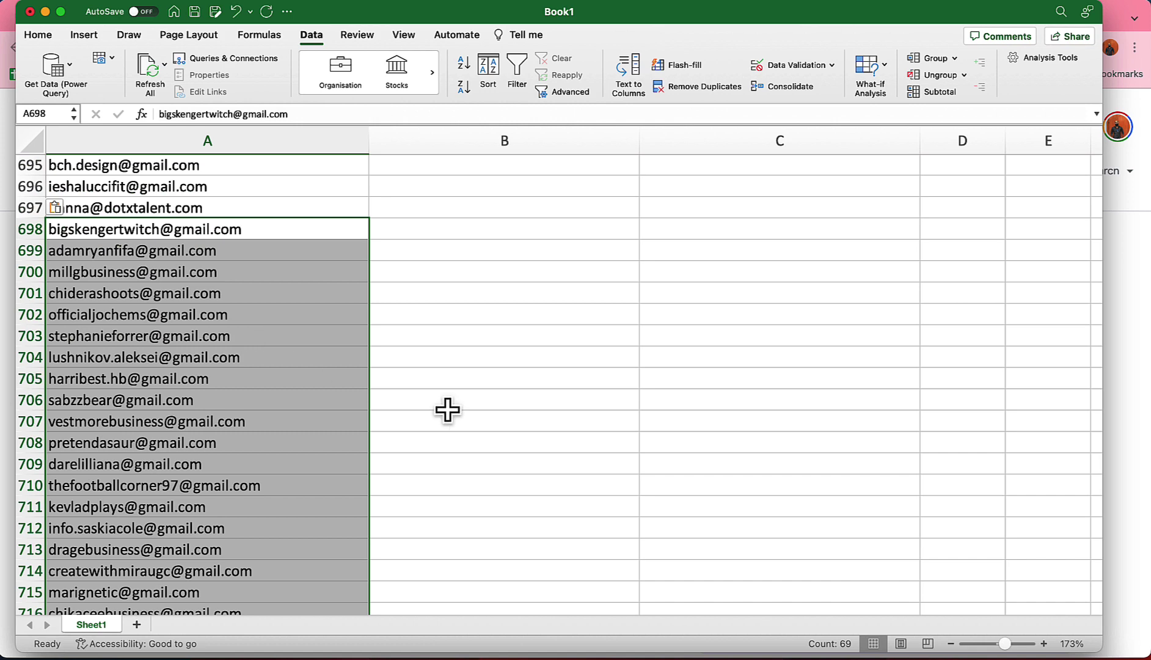
pyautogui.click(770, 653)
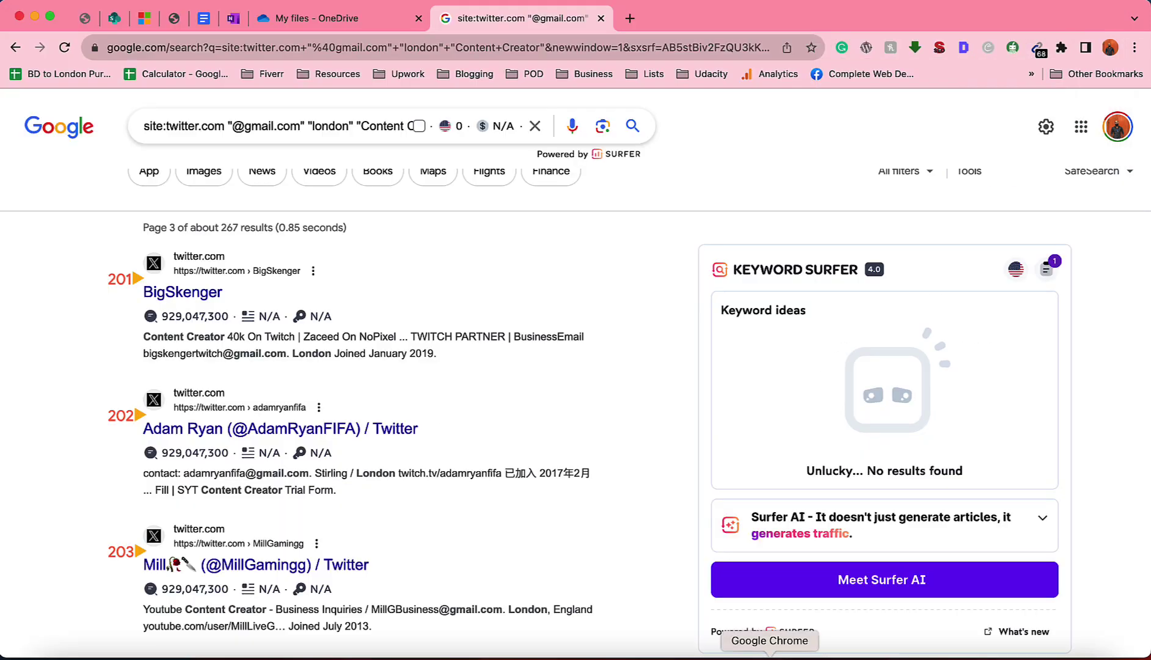
pyautogui.click(635, 13)
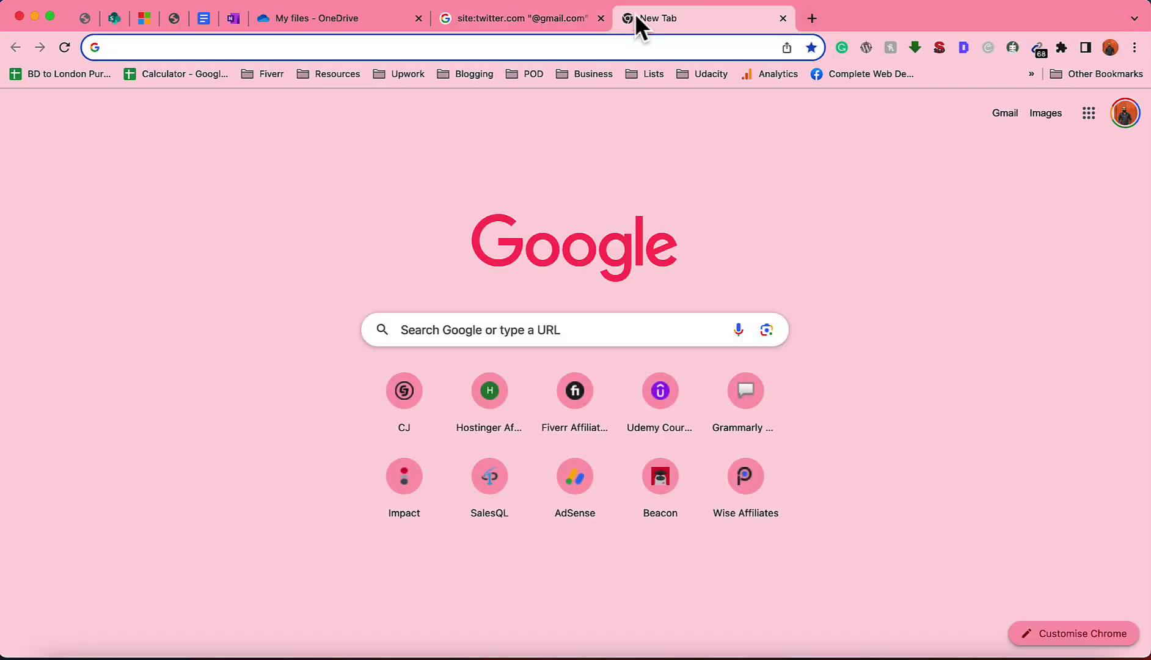
pyautogui.write('(6+')
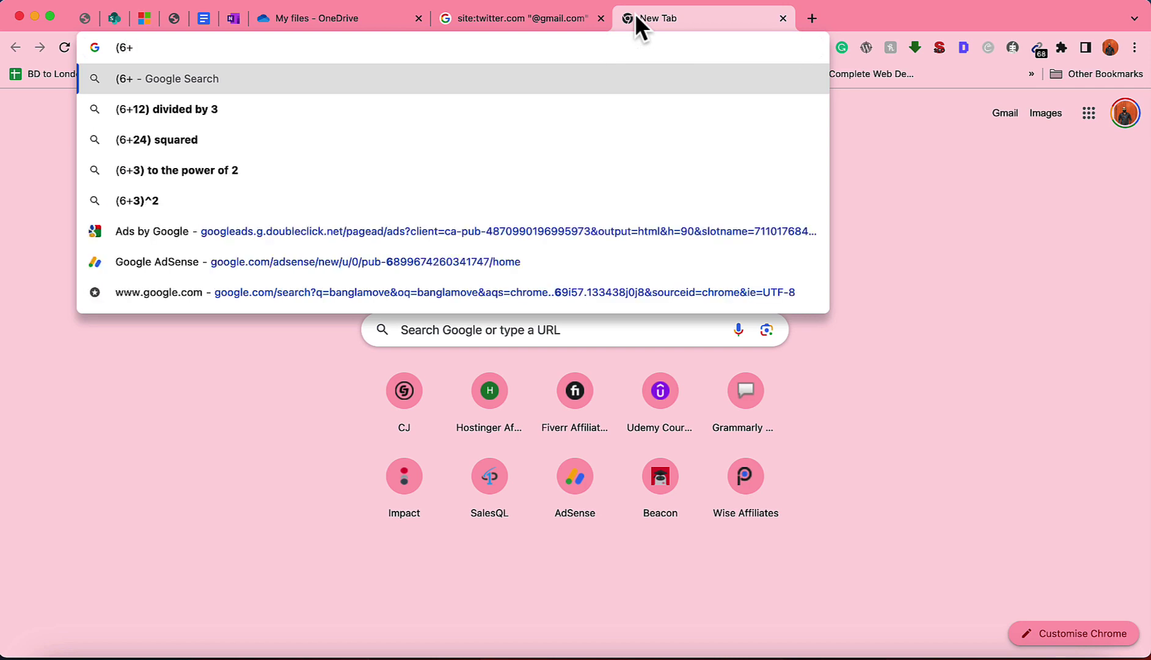
pyautogui.write('96+')
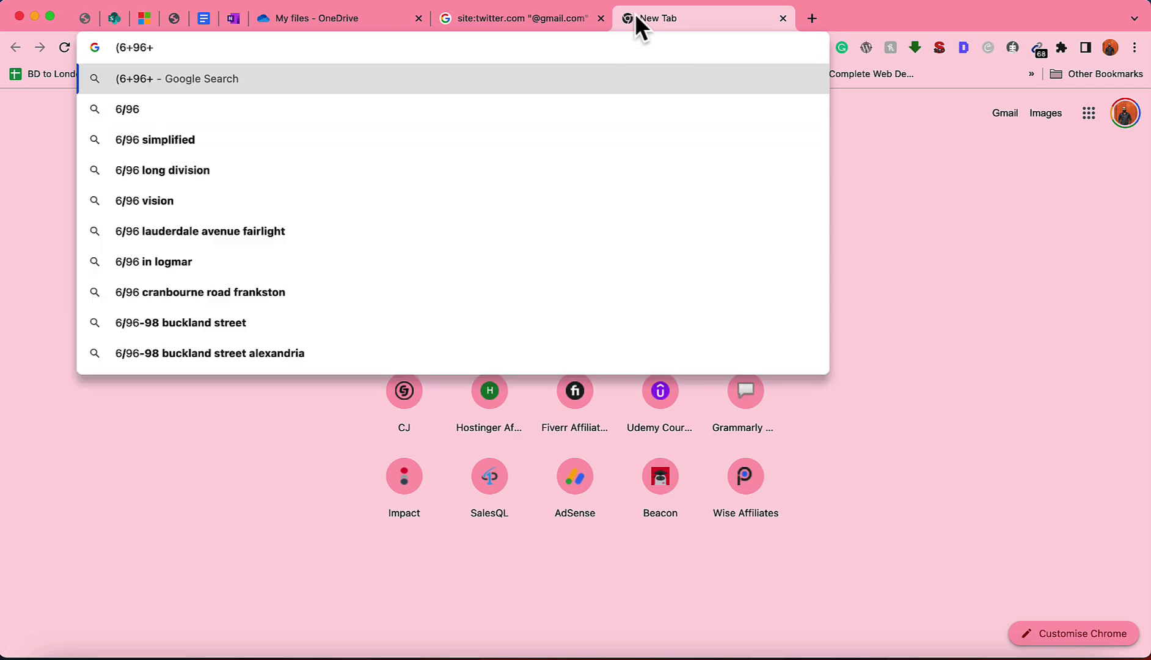
pyautogui.write(' 60')
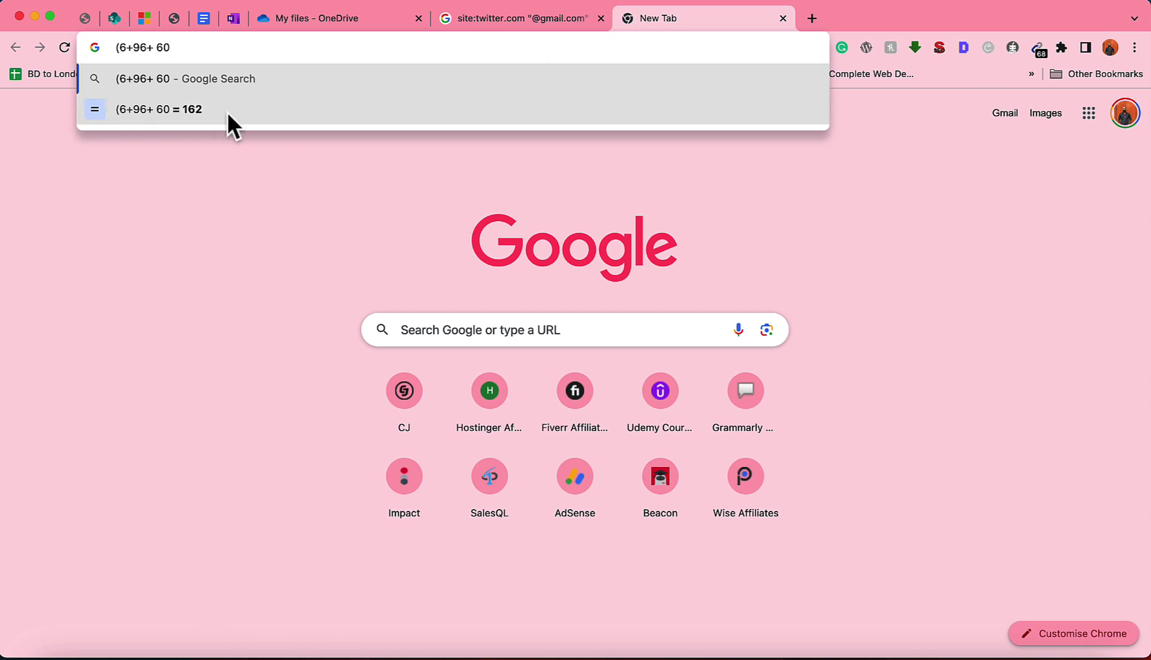
pyautogui.click(782, 18)
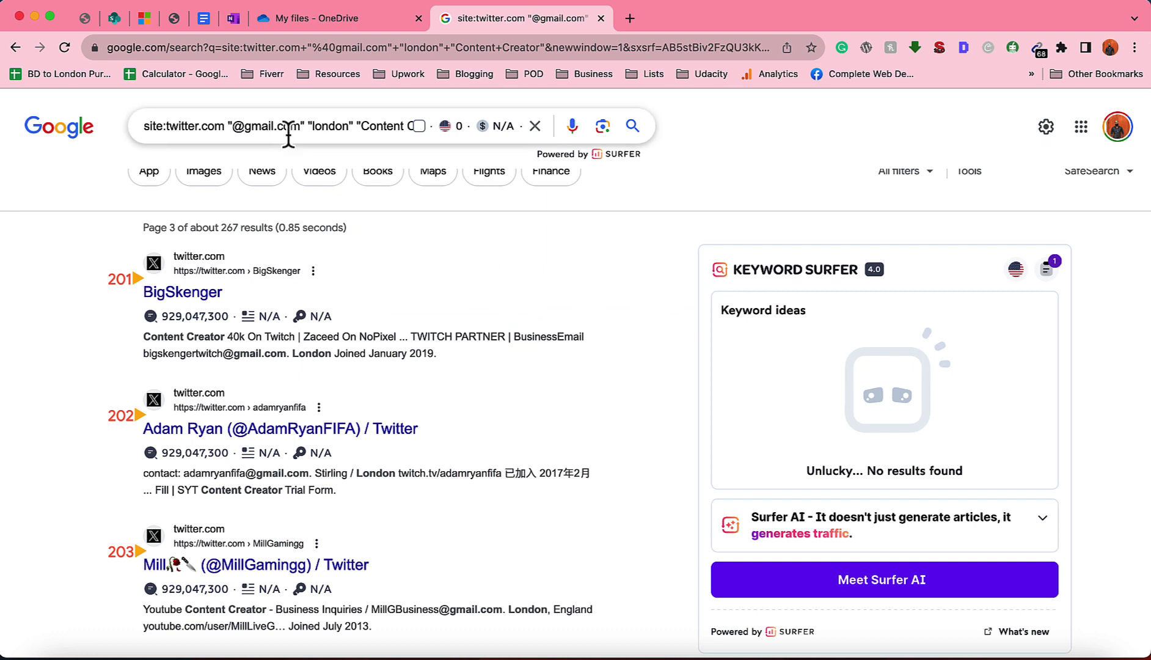
# Replace "Content Creator" with "YouTube" in the query, then check the london and gmail.com terms.
pyautogui.doubleClick(379, 126)
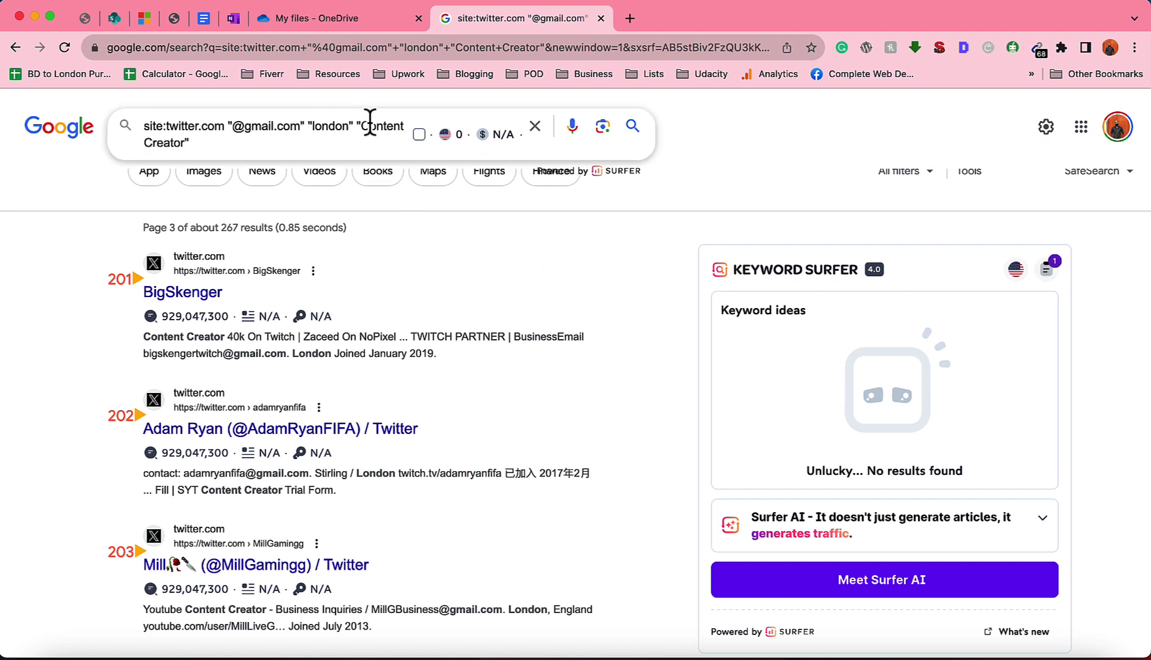
pyautogui.moveTo(341, 138); pyautogui.dragTo(183, 147)
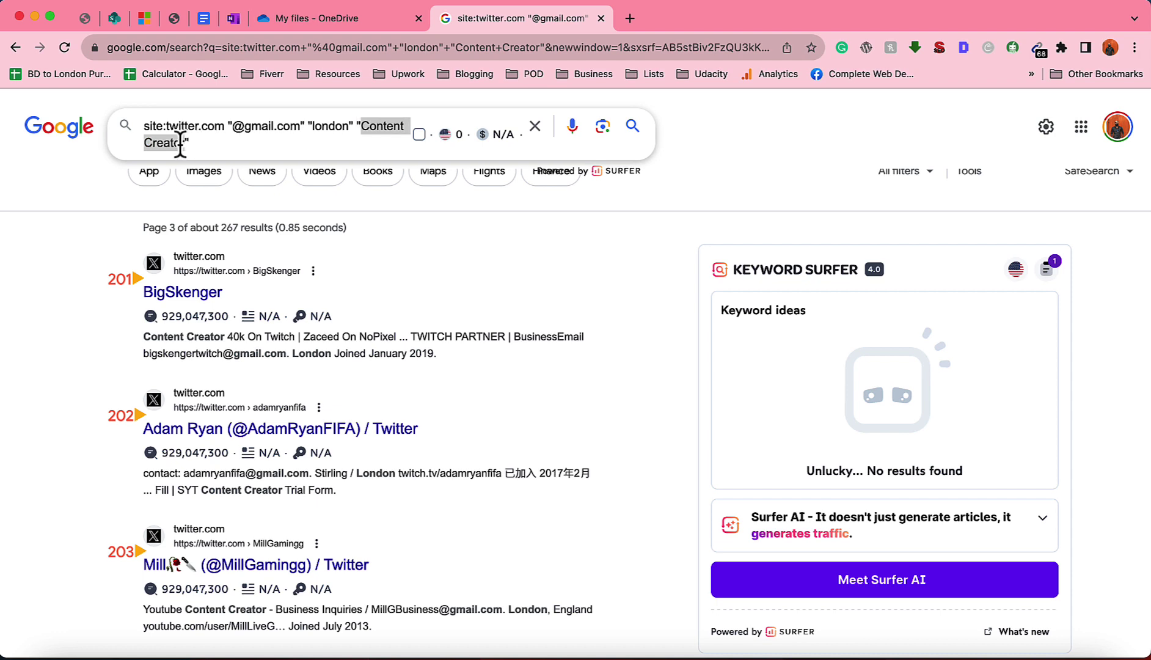
pyautogui.write('YouTub')
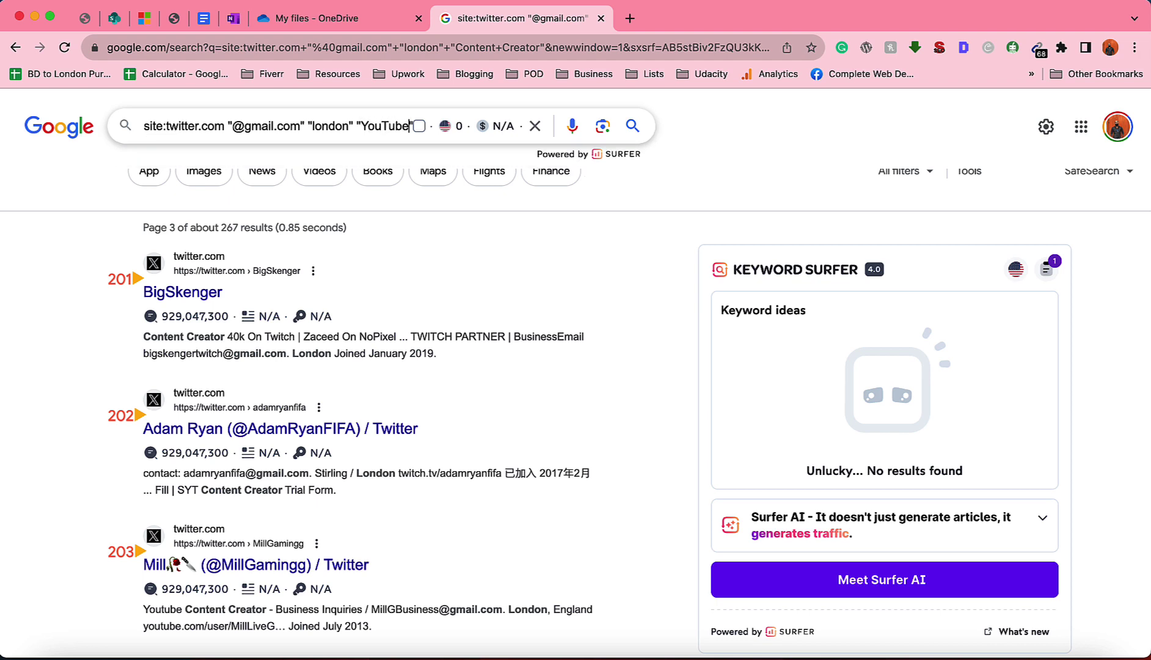
pyautogui.keyDown('shift'); pyautogui.click(393, 125); pyautogui.keyUp('shift')
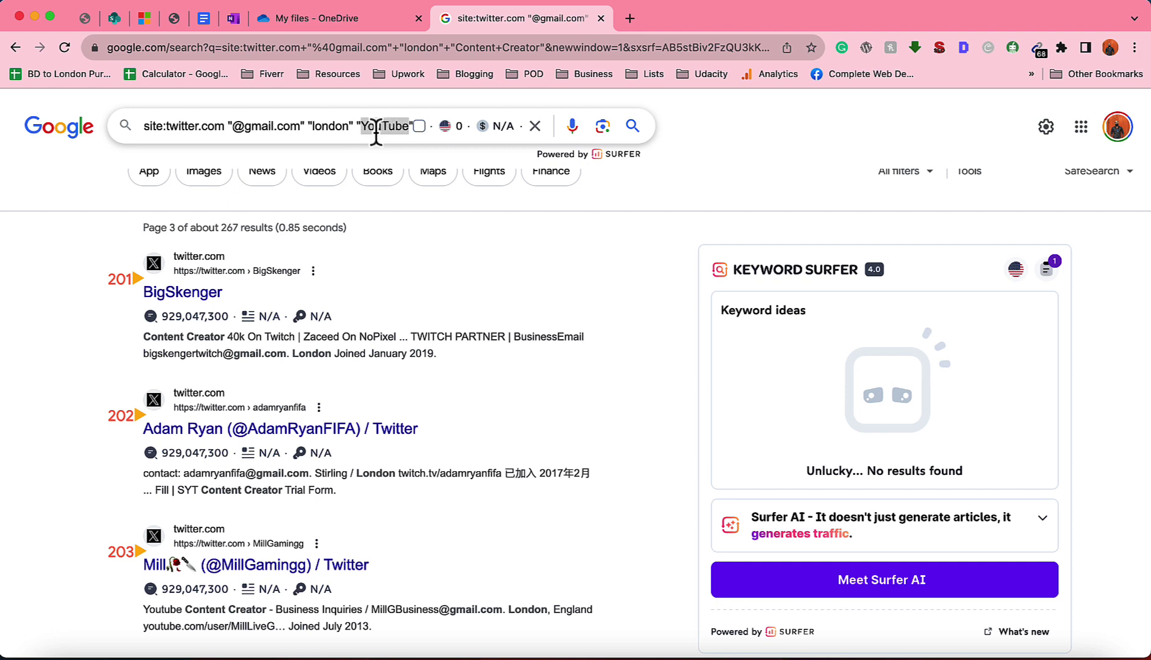
pyautogui.doubleClick(326, 127)
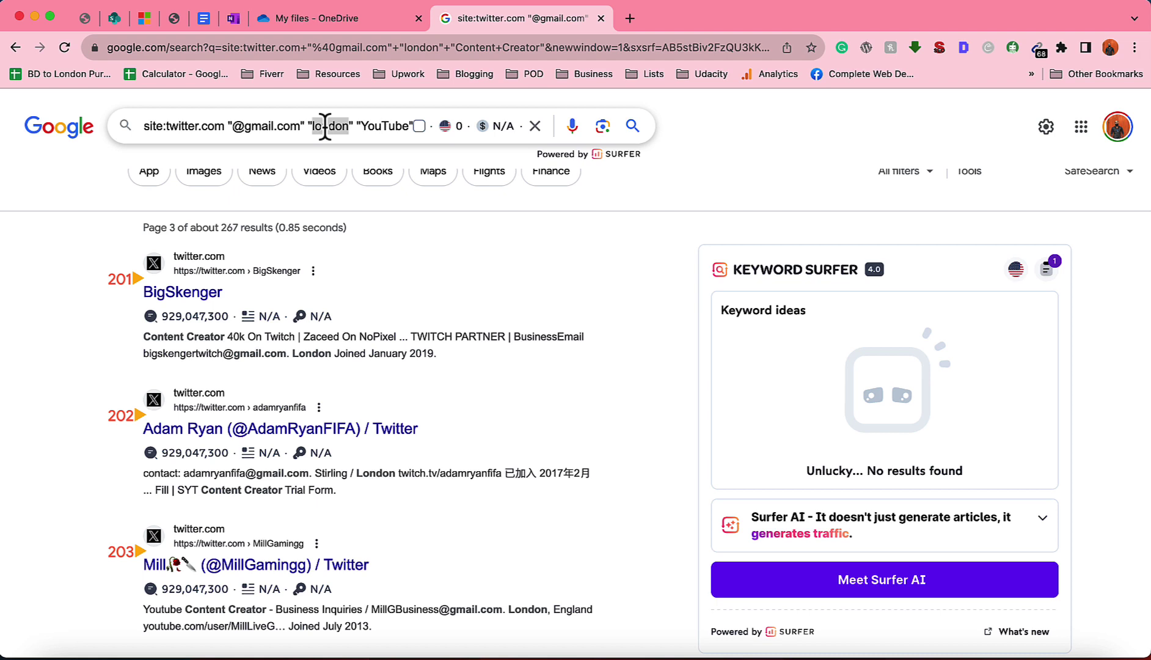
pyautogui.click(362, 130)
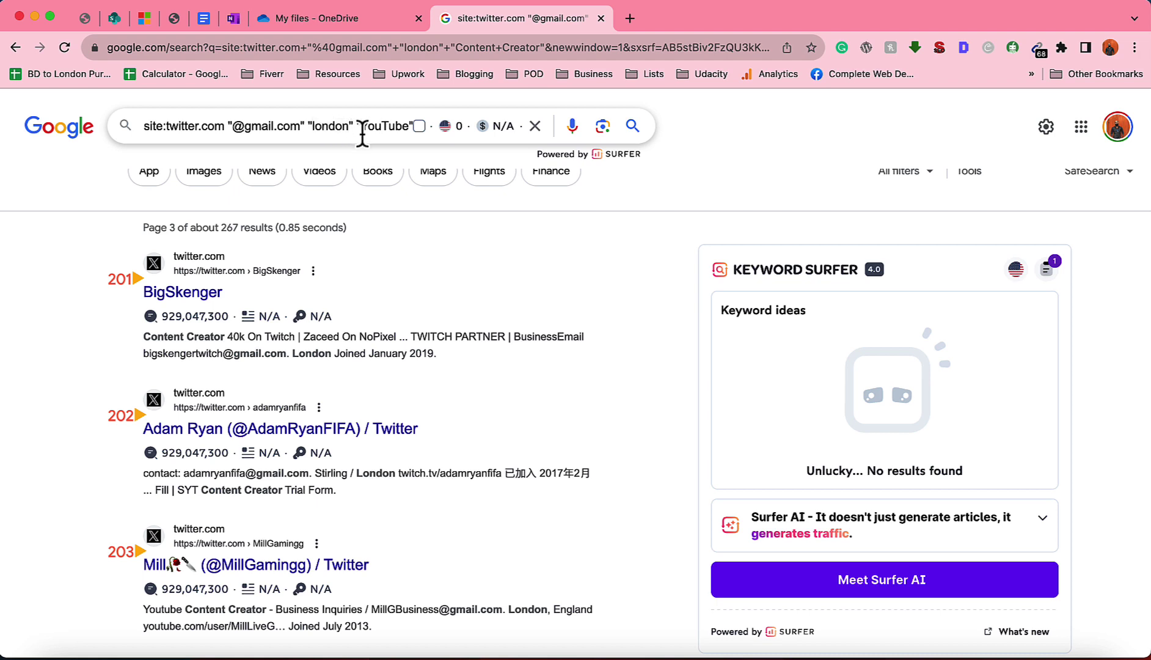
pyautogui.doubleClick(254, 126)
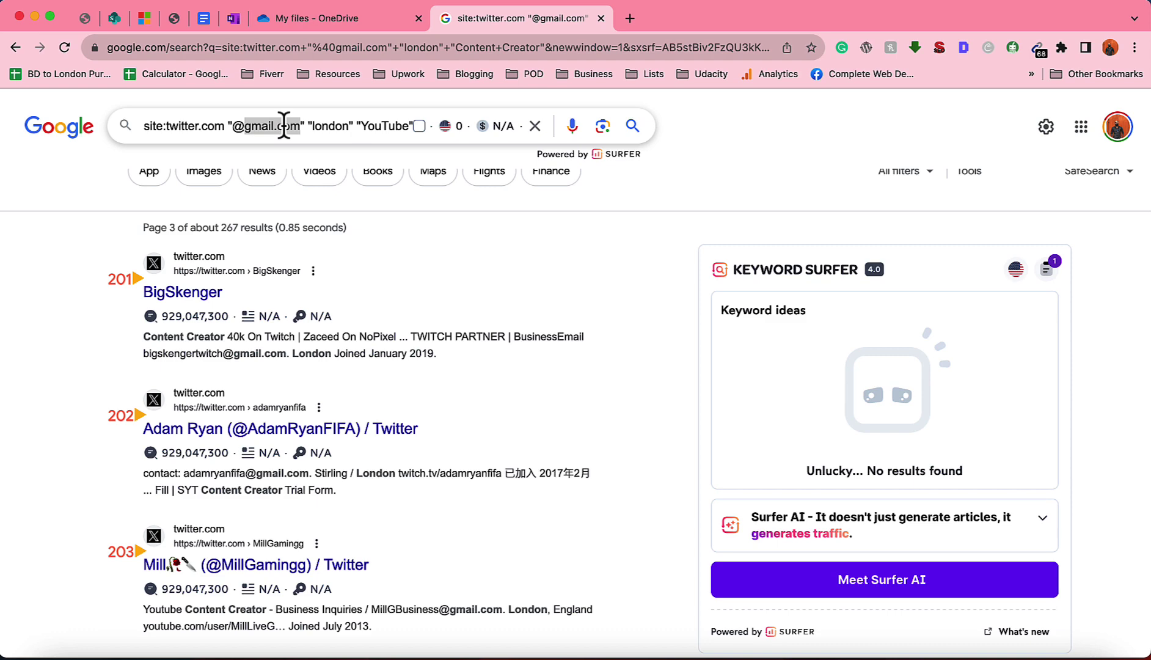
# Run the YouTube site:twitter.com search (about 60,900 results) and copy all 106 extracted Gmail addresses.
pyautogui.click(634, 127)
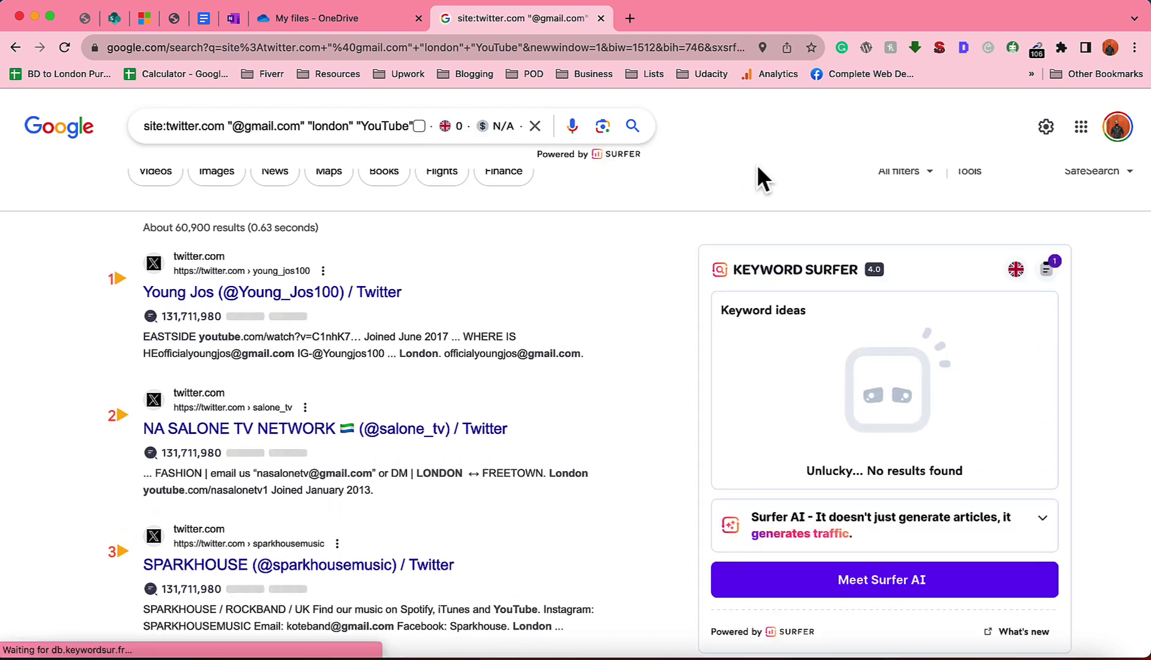
pyautogui.doubleClick(190, 228)
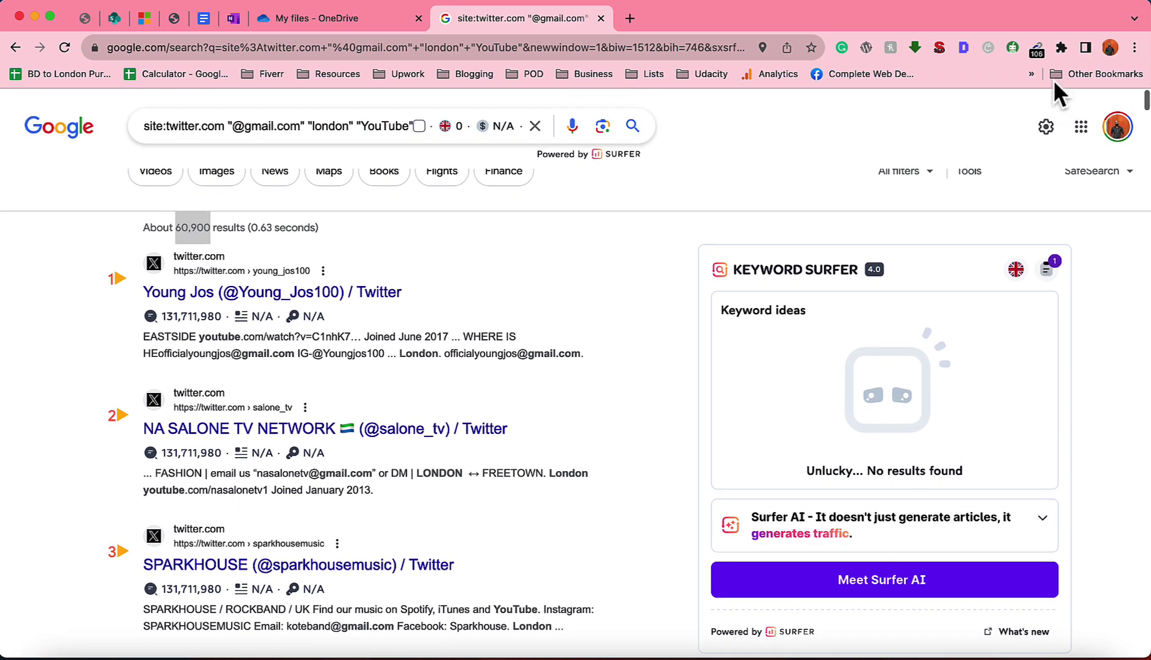
pyautogui.click(1039, 49)
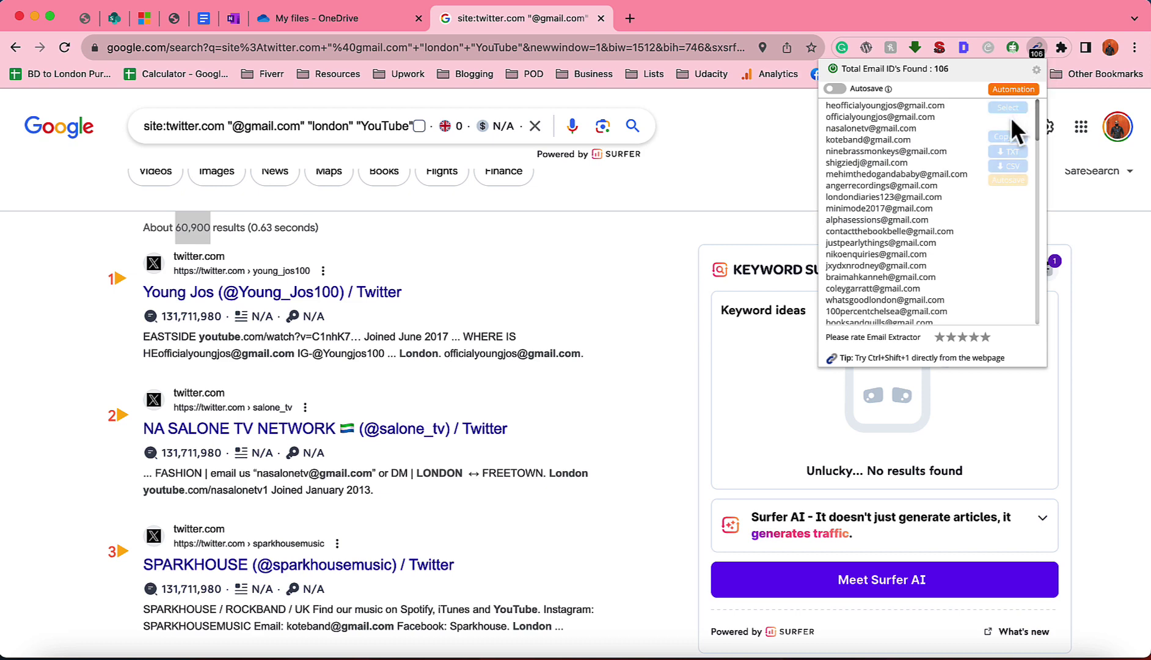
pyautogui.click(1007, 140)
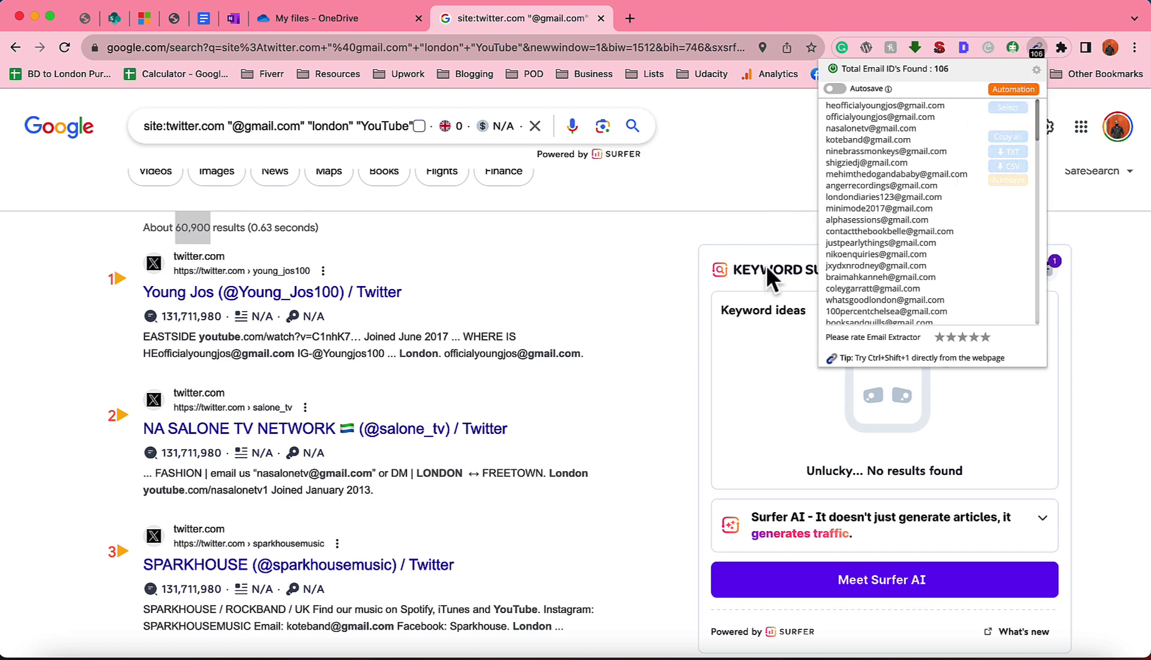
pyautogui.scroll(-10, 549, 348)
pyautogui.scroll(12, 548, 348)
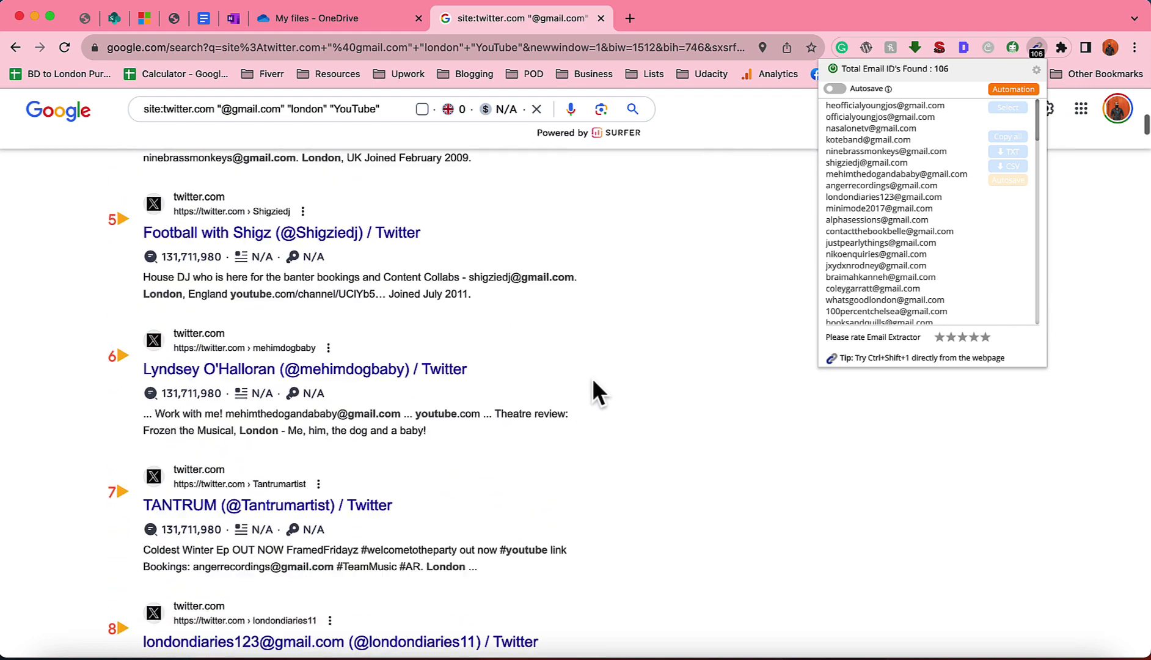